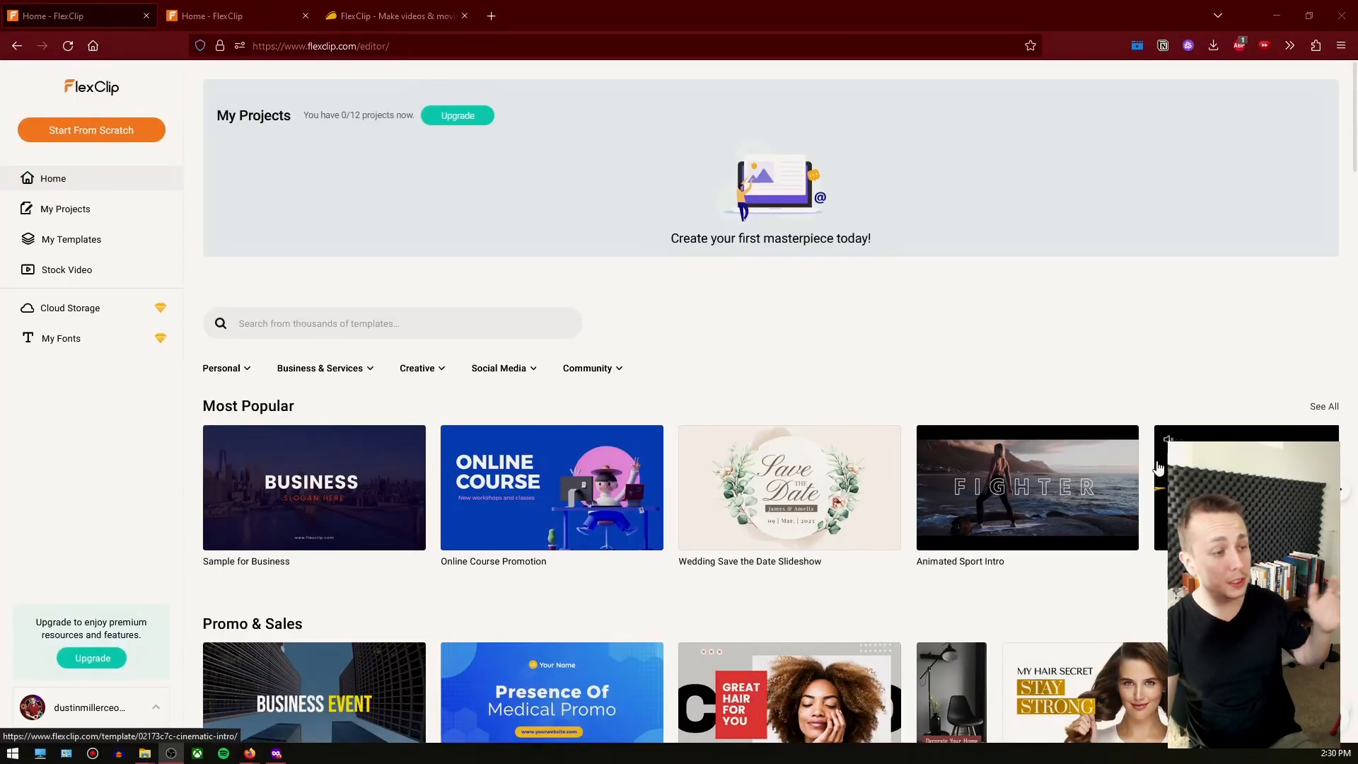
Browse the template gallery, preview the Online Course Promotion template and lower the preview's volume
scroll(1139, 327, "down", 3)
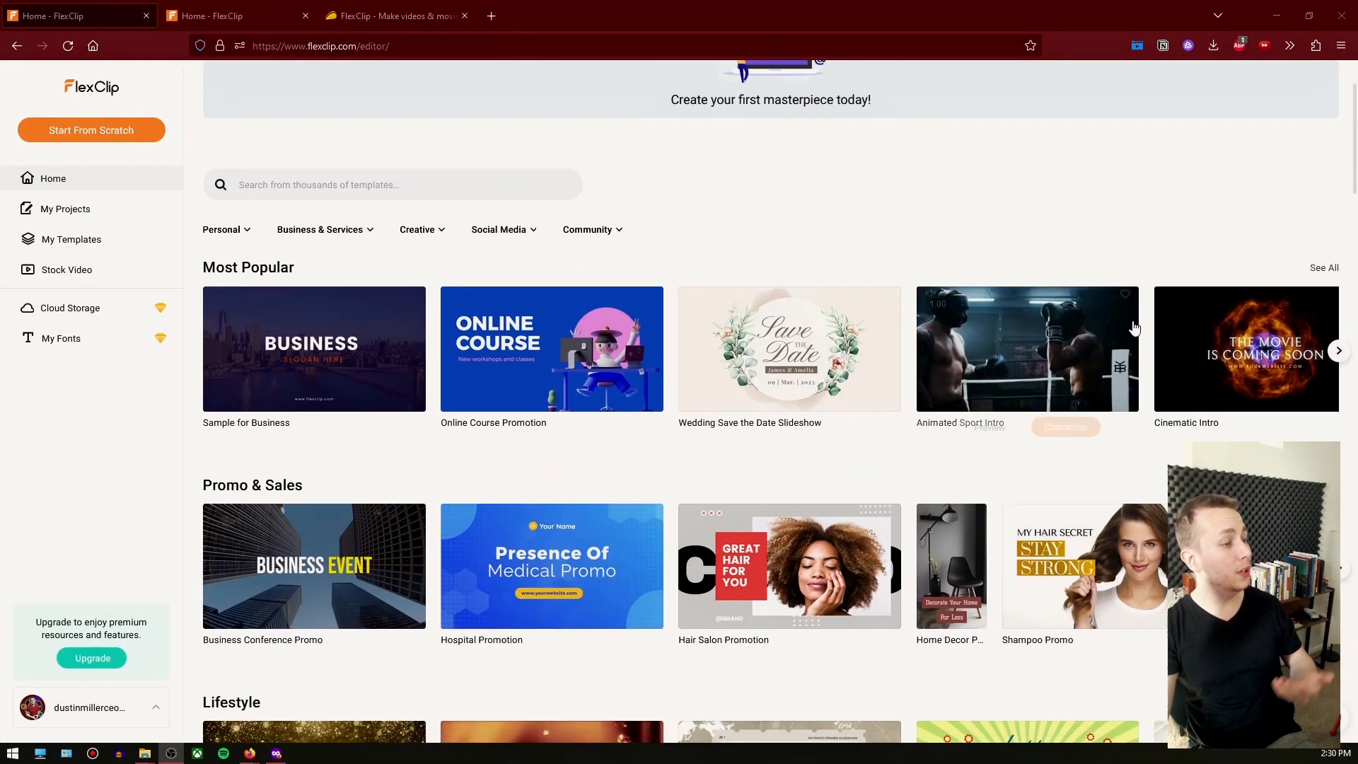
scroll(1130, 321, "down", 1)
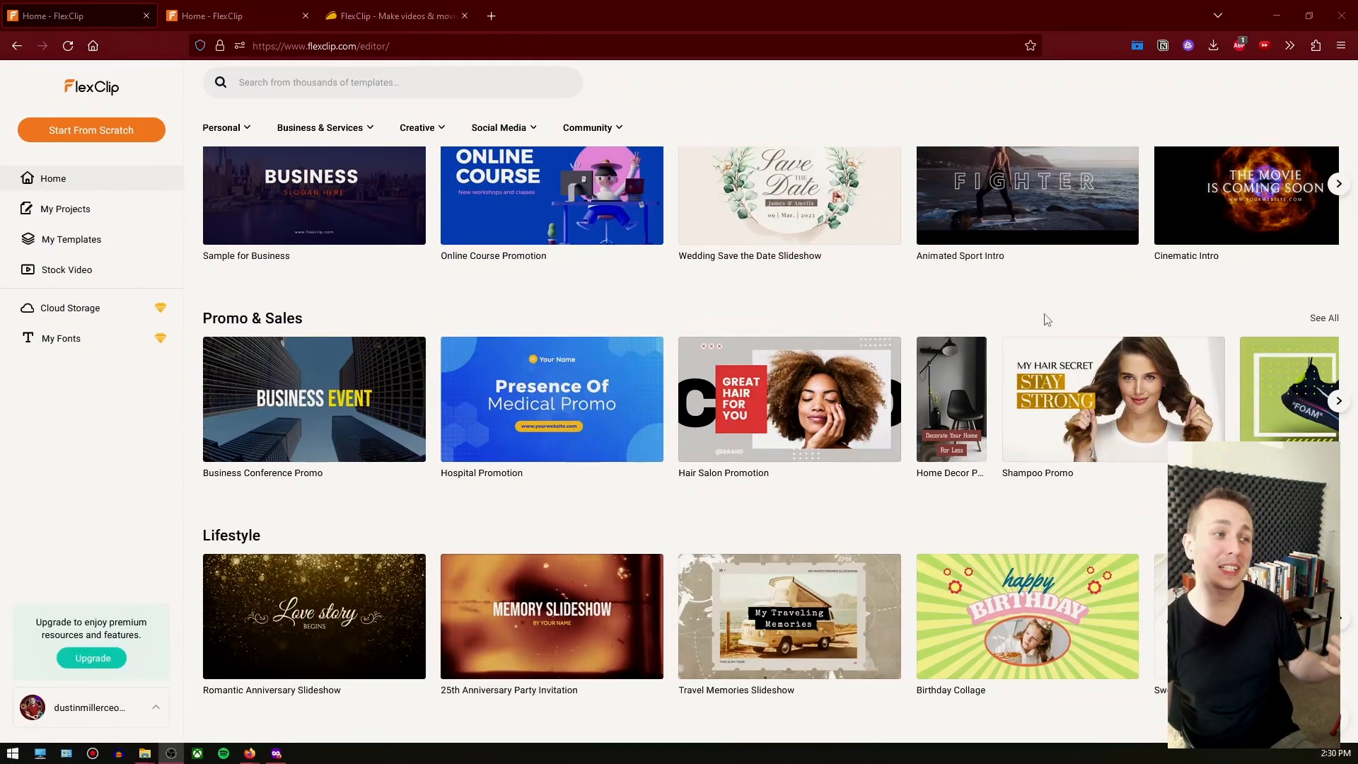
scroll(1025, 308, "up", 1)
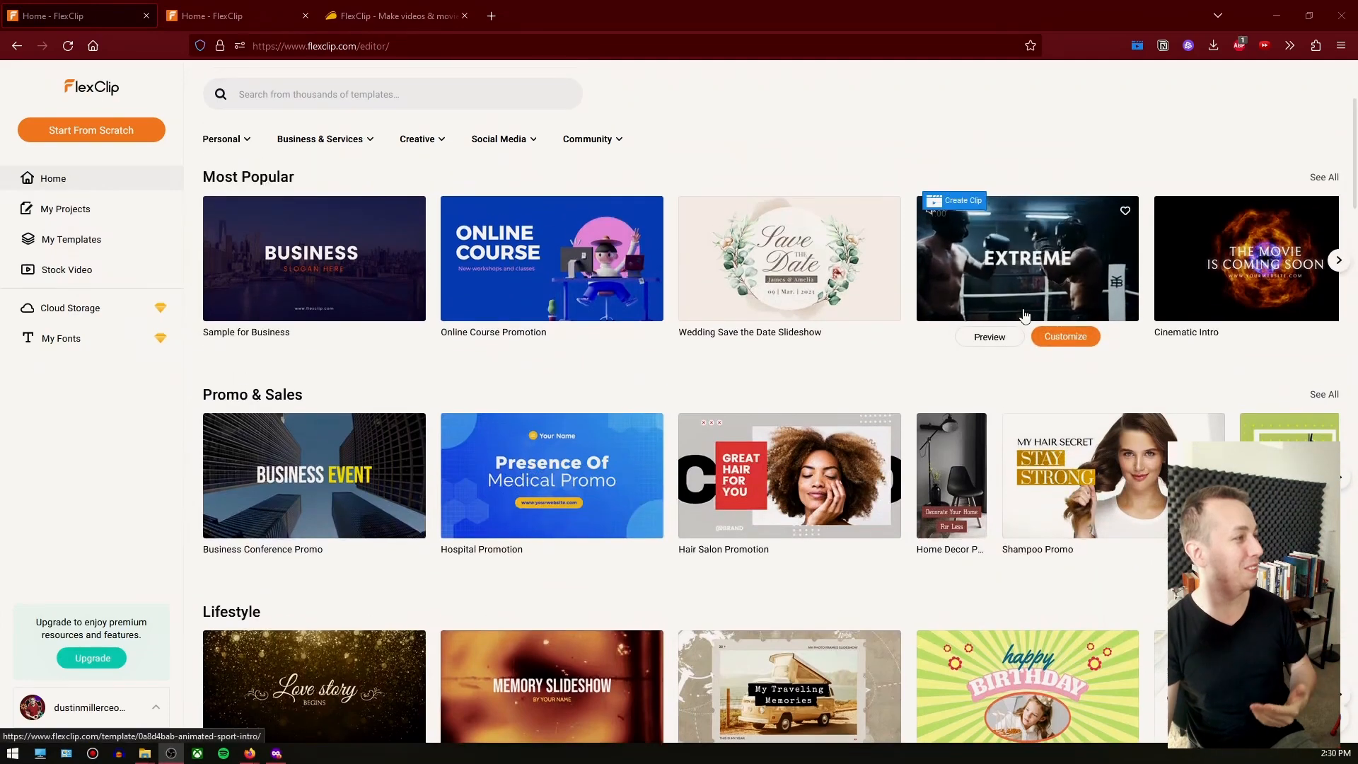
mouse_move(558, 292)
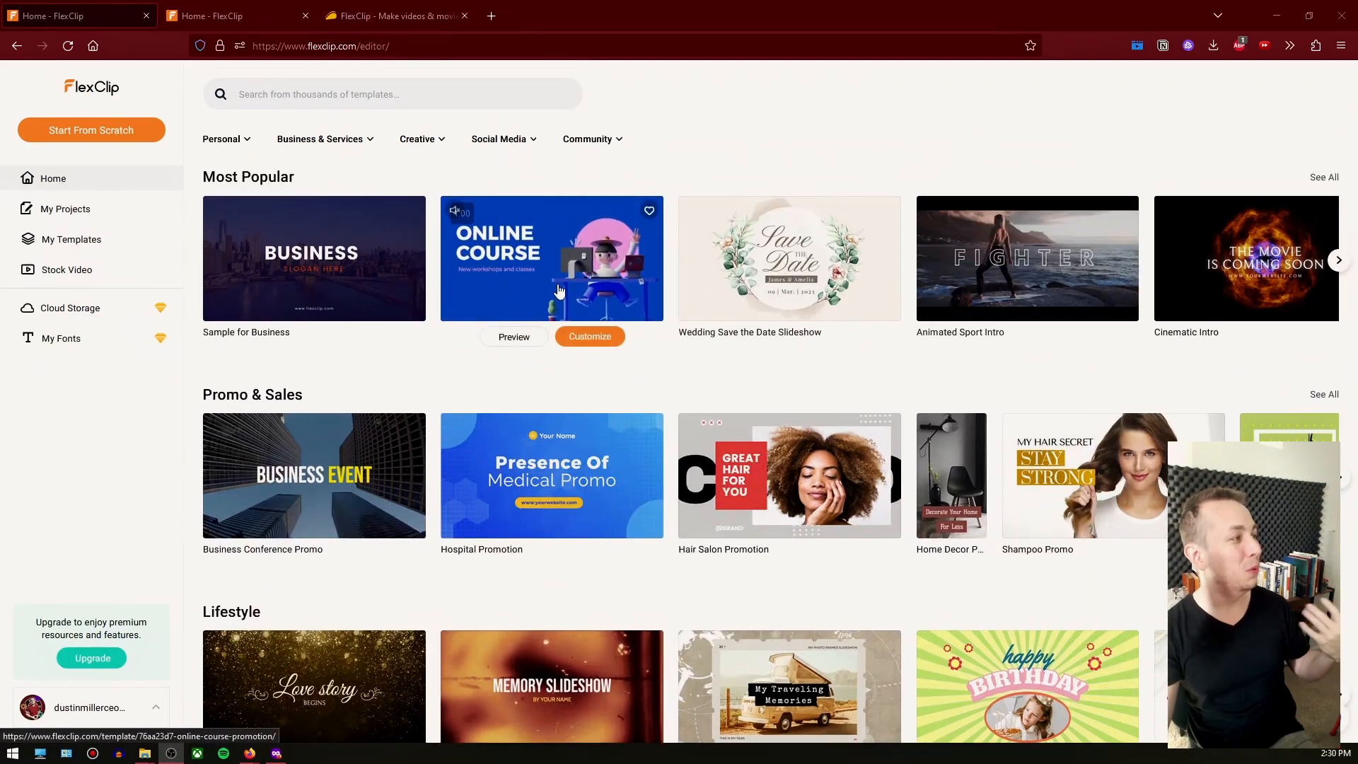
left_click(527, 338)
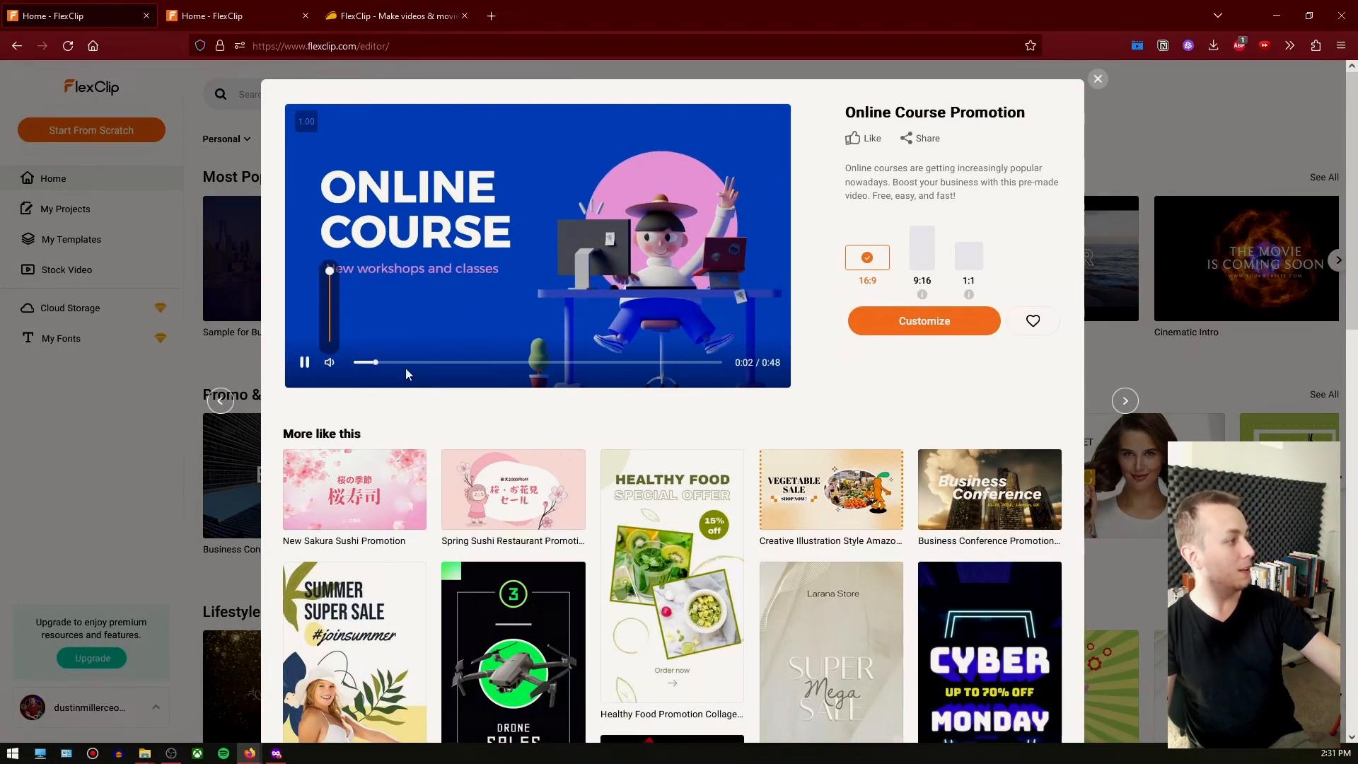
left_click(330, 342)
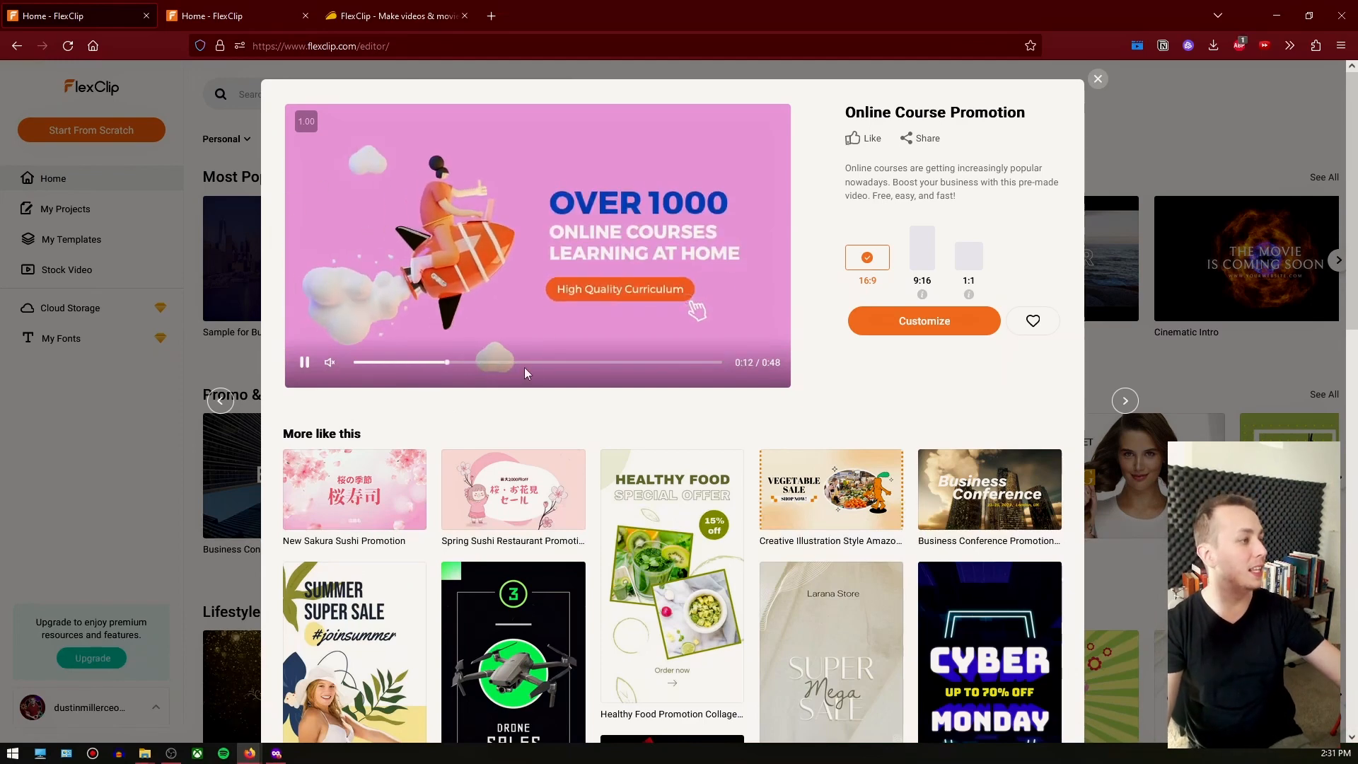
Open the Online Course Promotion template for customizing in 16:9 and dismiss the media import dialog
left_click(924, 322)
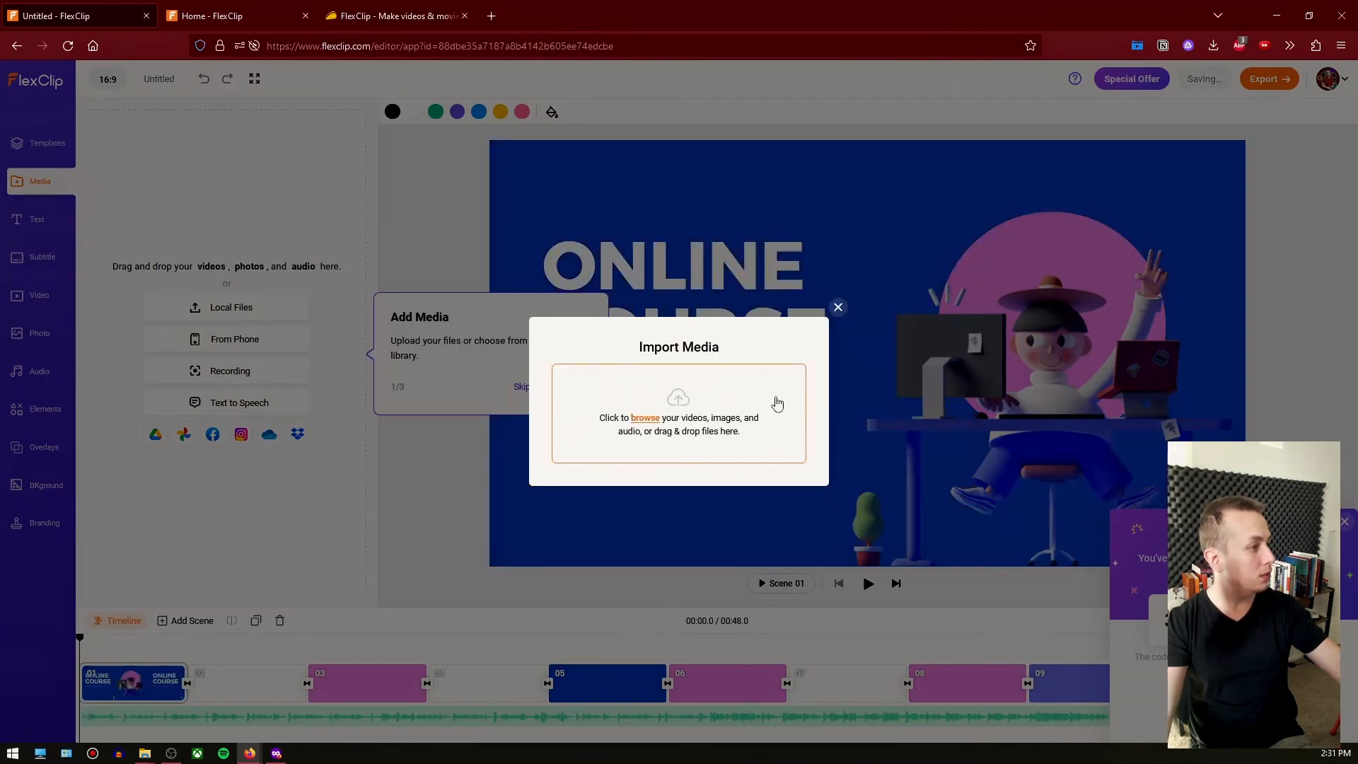
left_click(839, 306)
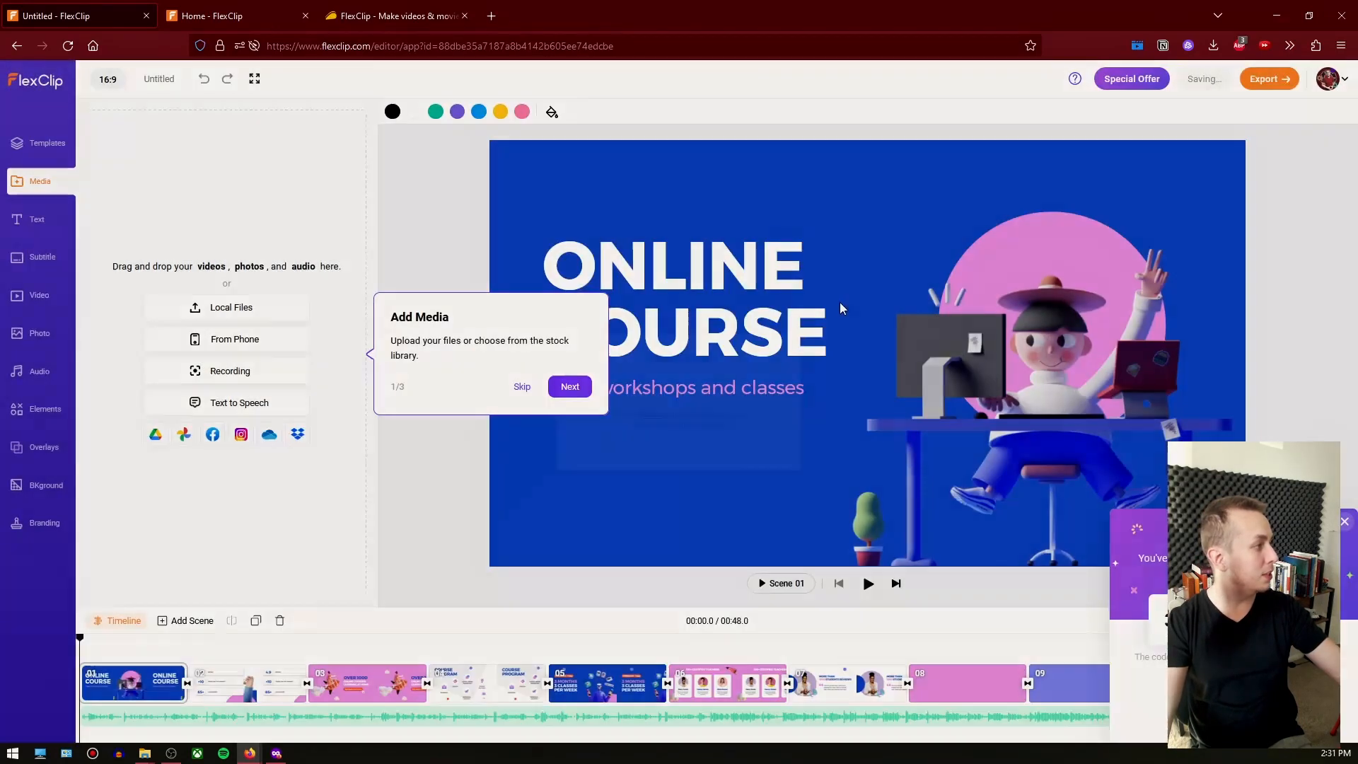
left_click(1022, 383)
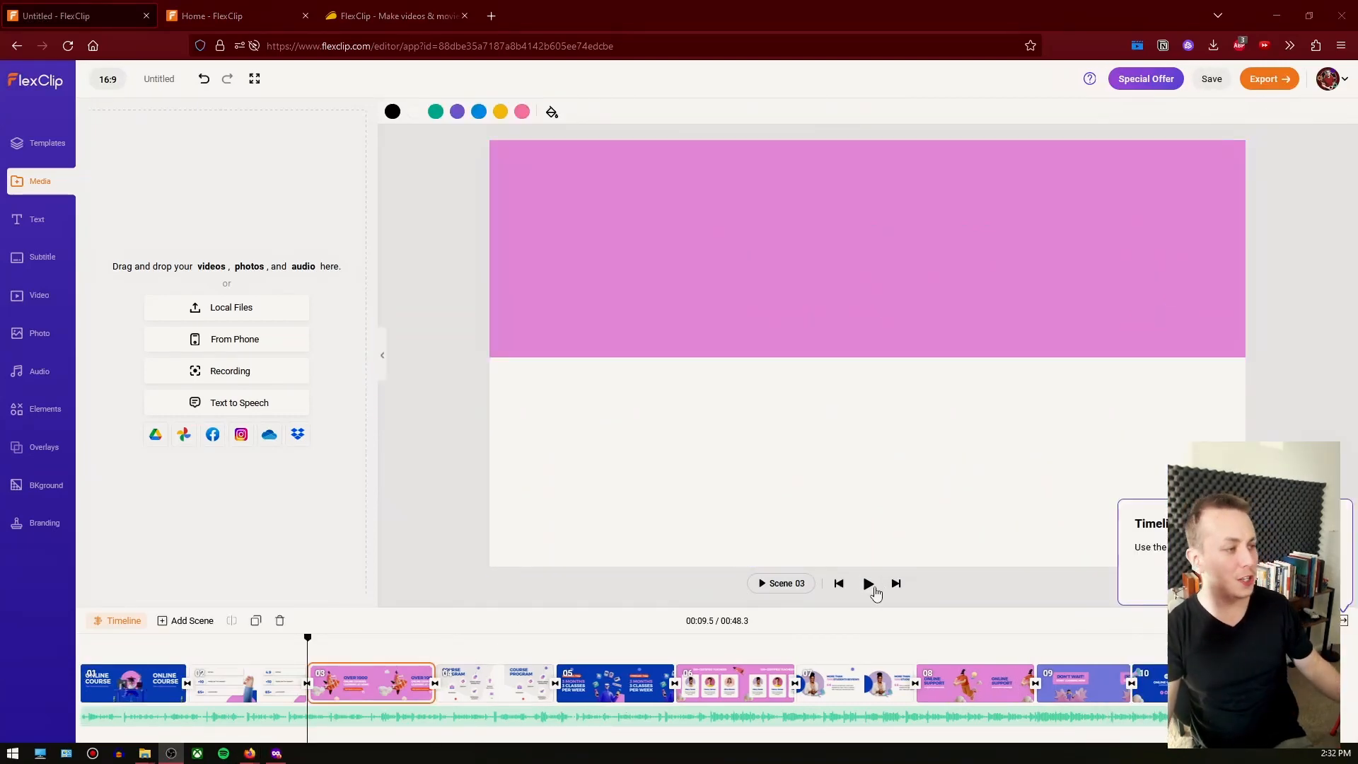
Play back scene 03, then replay the transition into it from late in scene 02
left_click(868, 584)
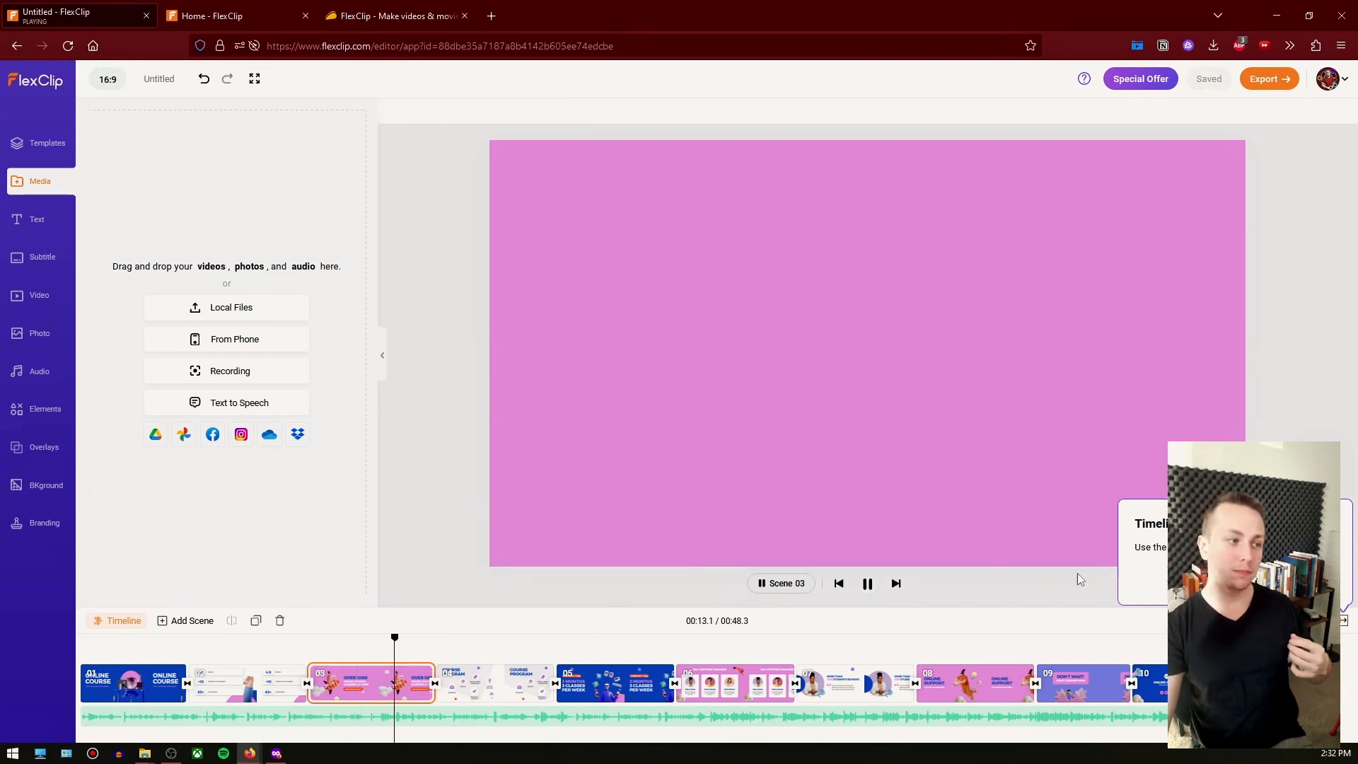
left_click(868, 585)
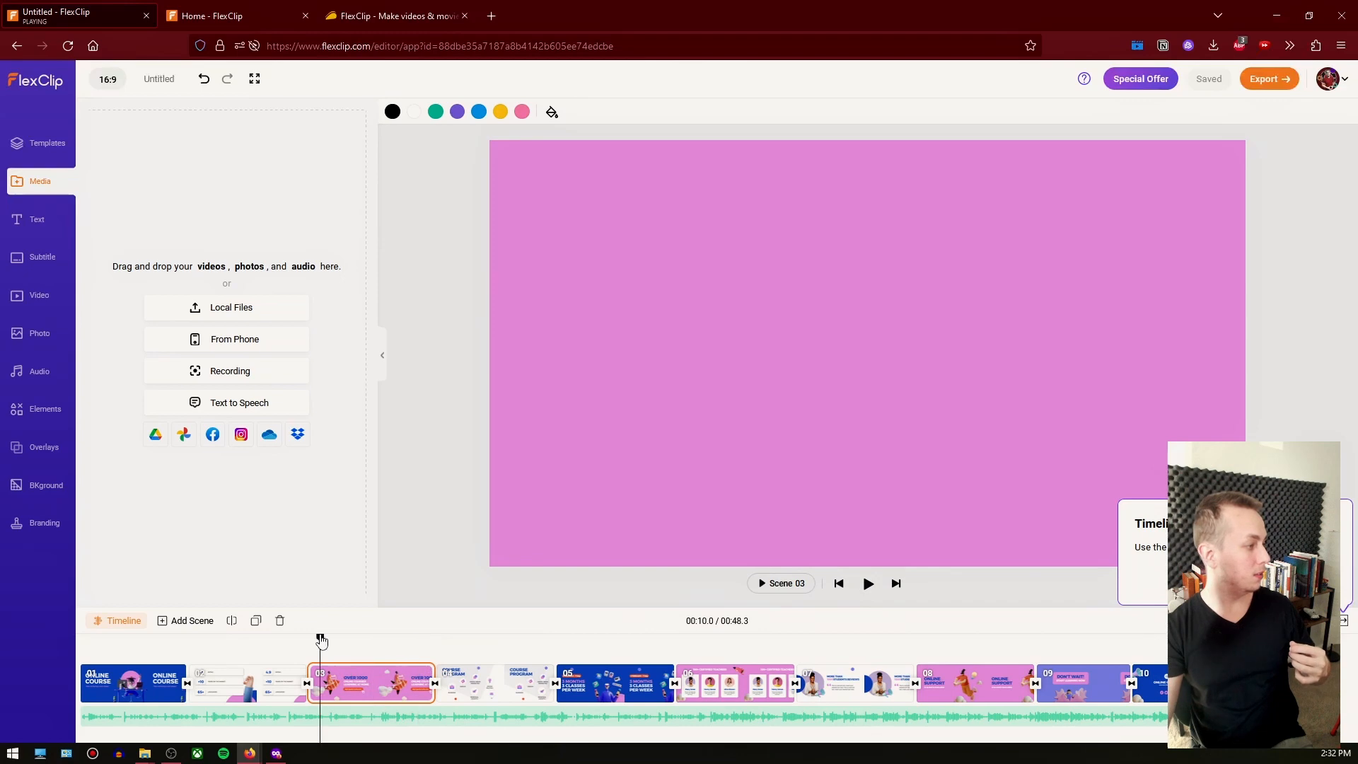
left_click(277, 640)
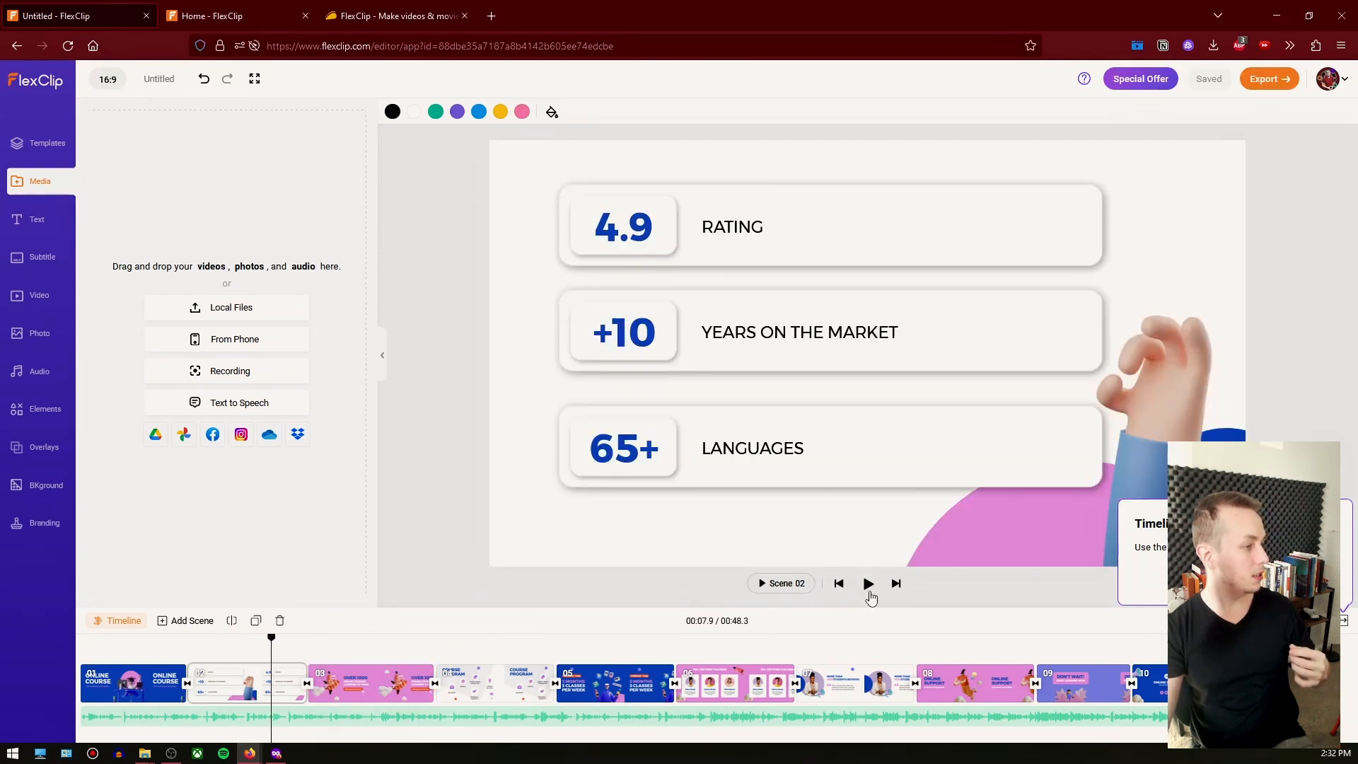
left_click(869, 584)
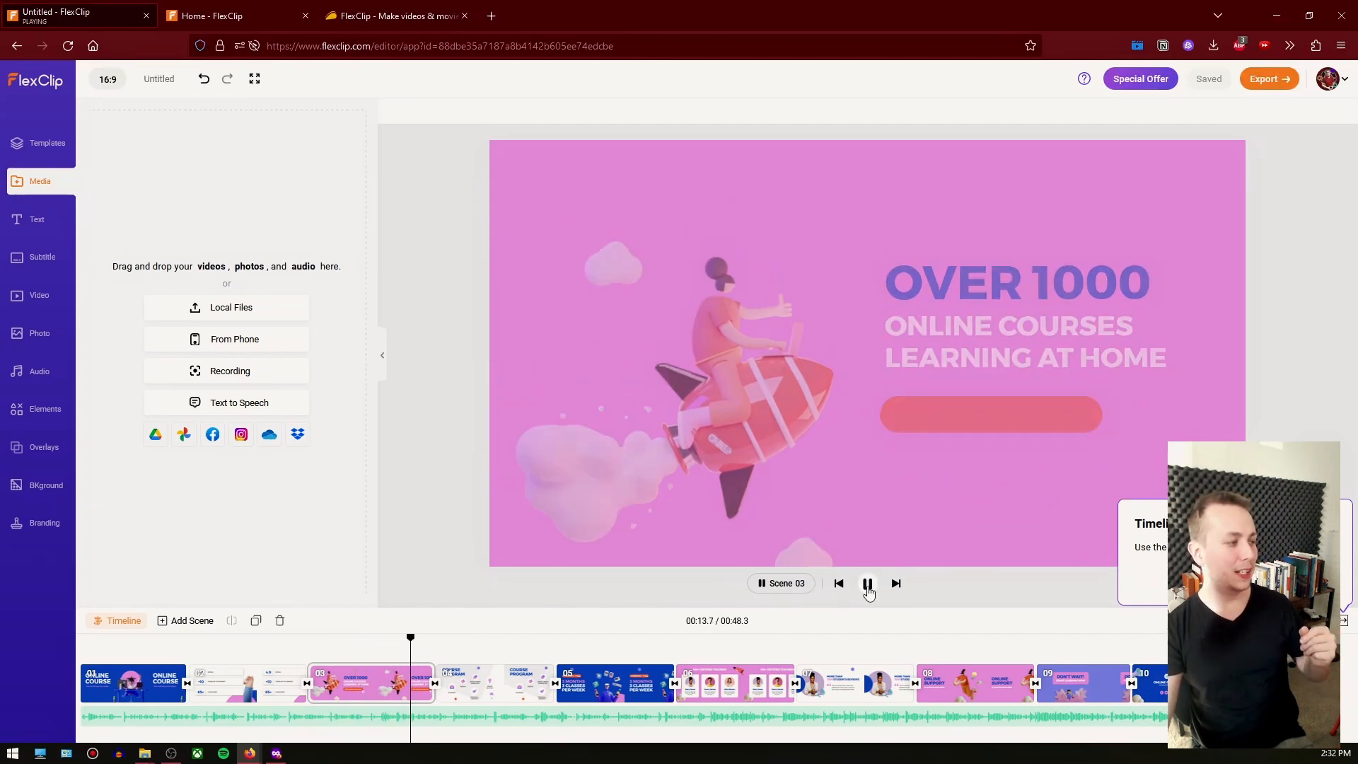
left_click(868, 585)
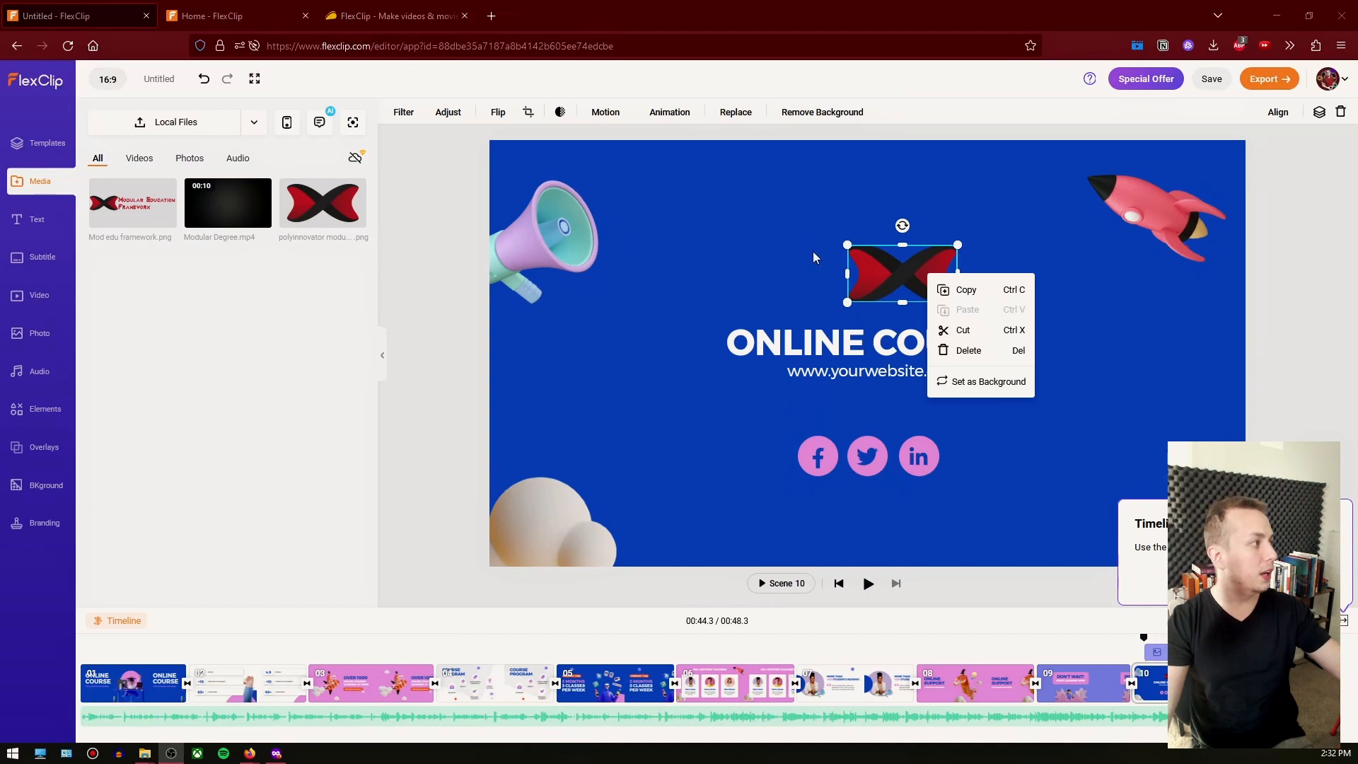
Centre the red and black logo horizontally above the heading in scene 10
left_click(919, 284)
left_click_drag(905, 269, 871, 268)
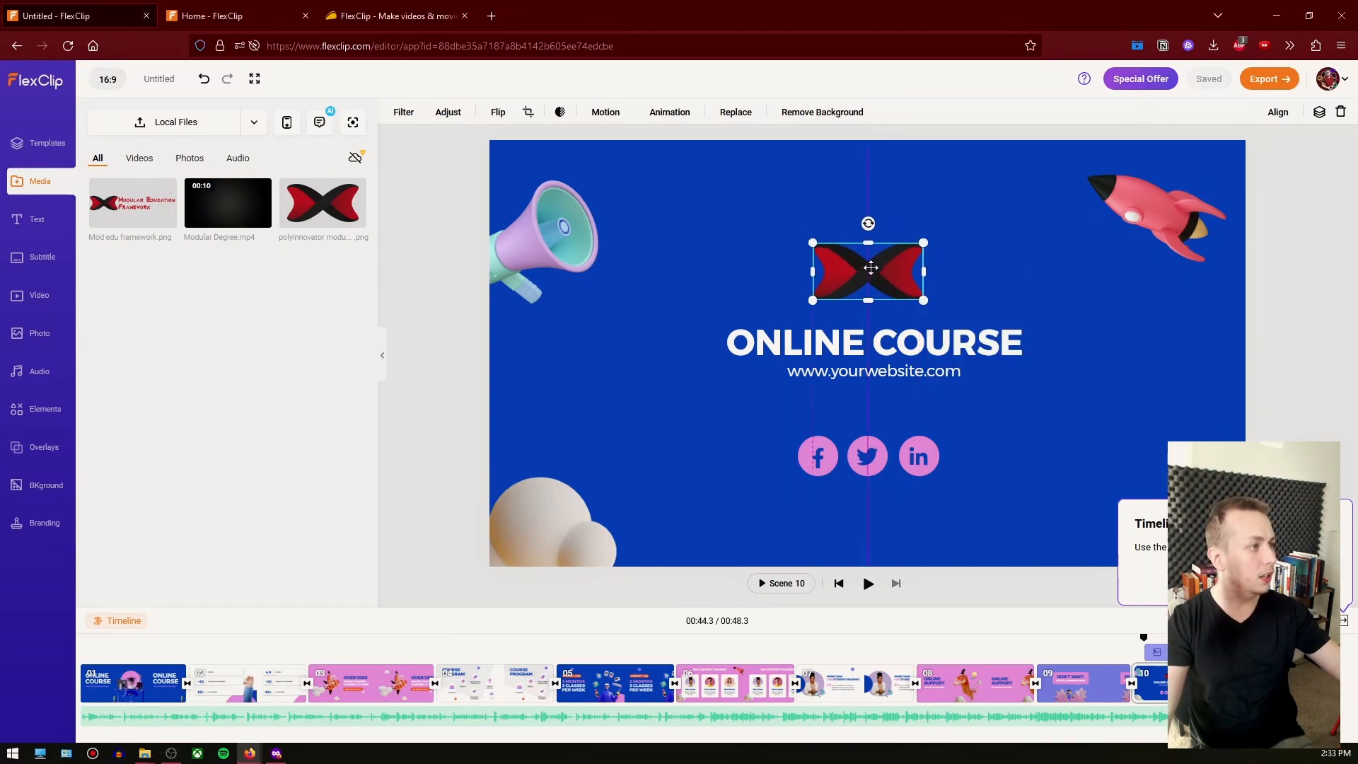
left_click(1002, 257)
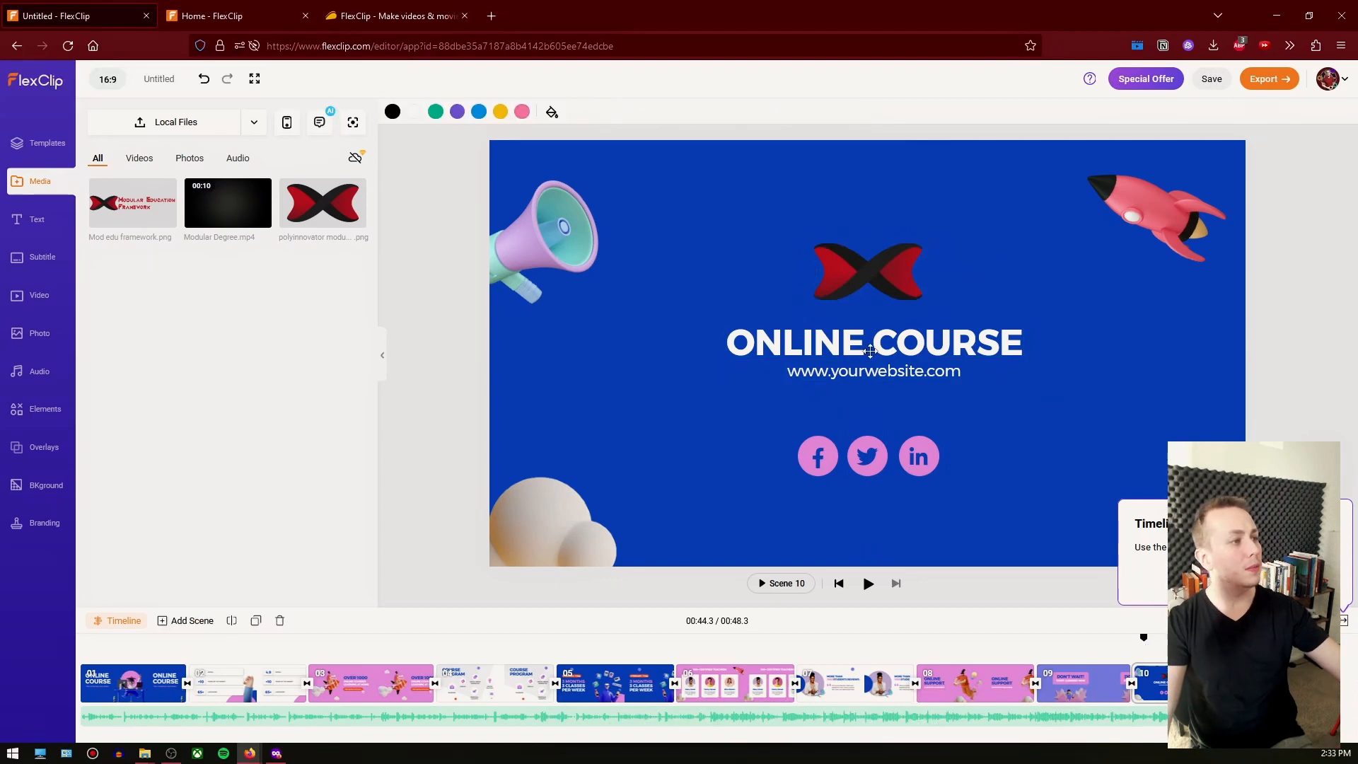
Replace the ONLINE COURSE heading in scene 10 with "Modular Degree"
left_click(853, 341)
double_click(851, 341)
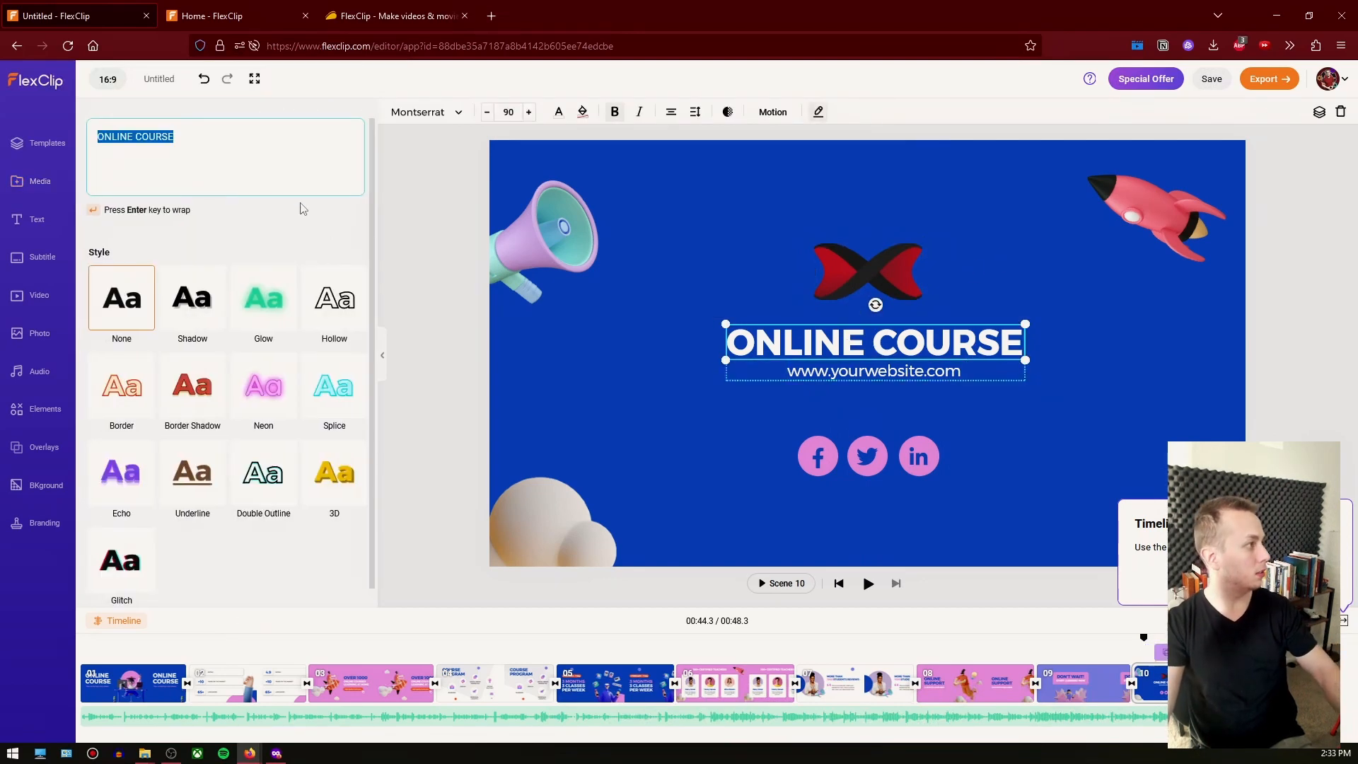
type("Modular Degr")
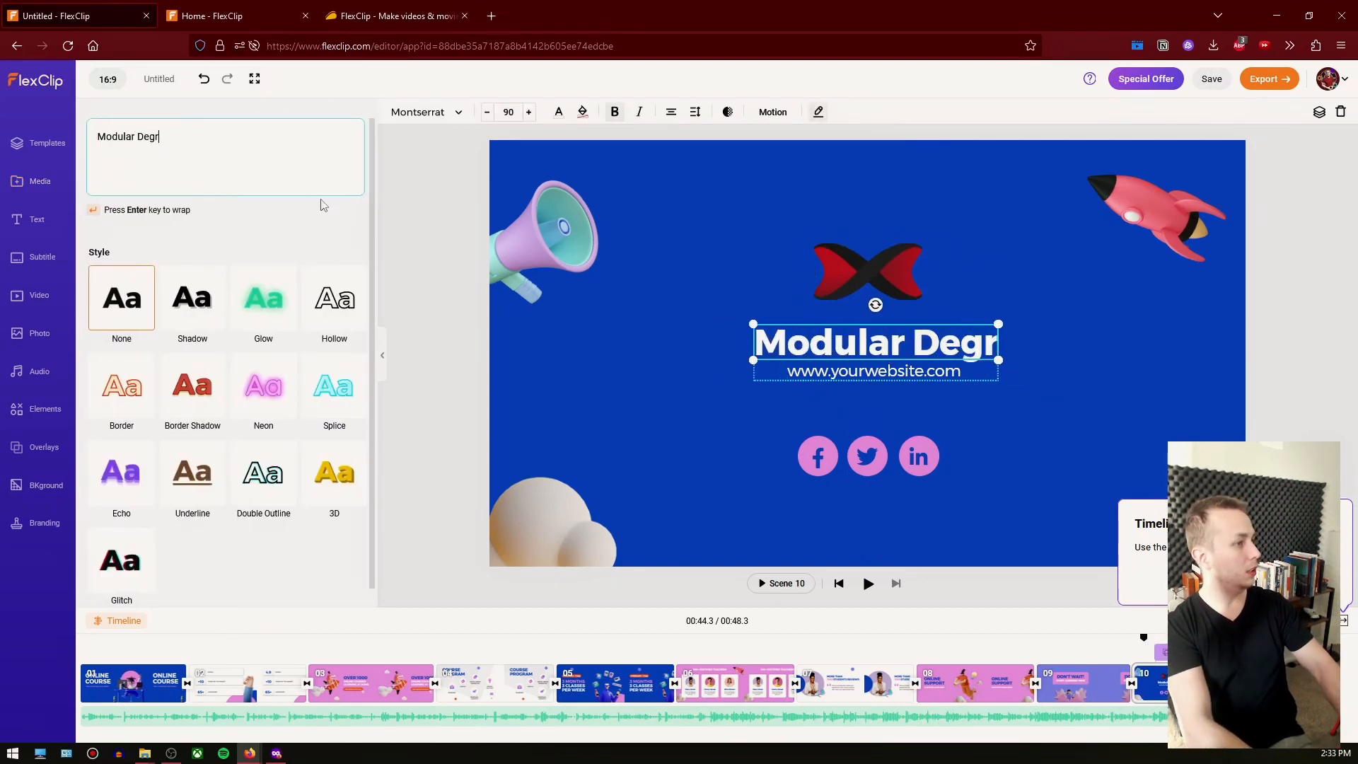
type("ee")
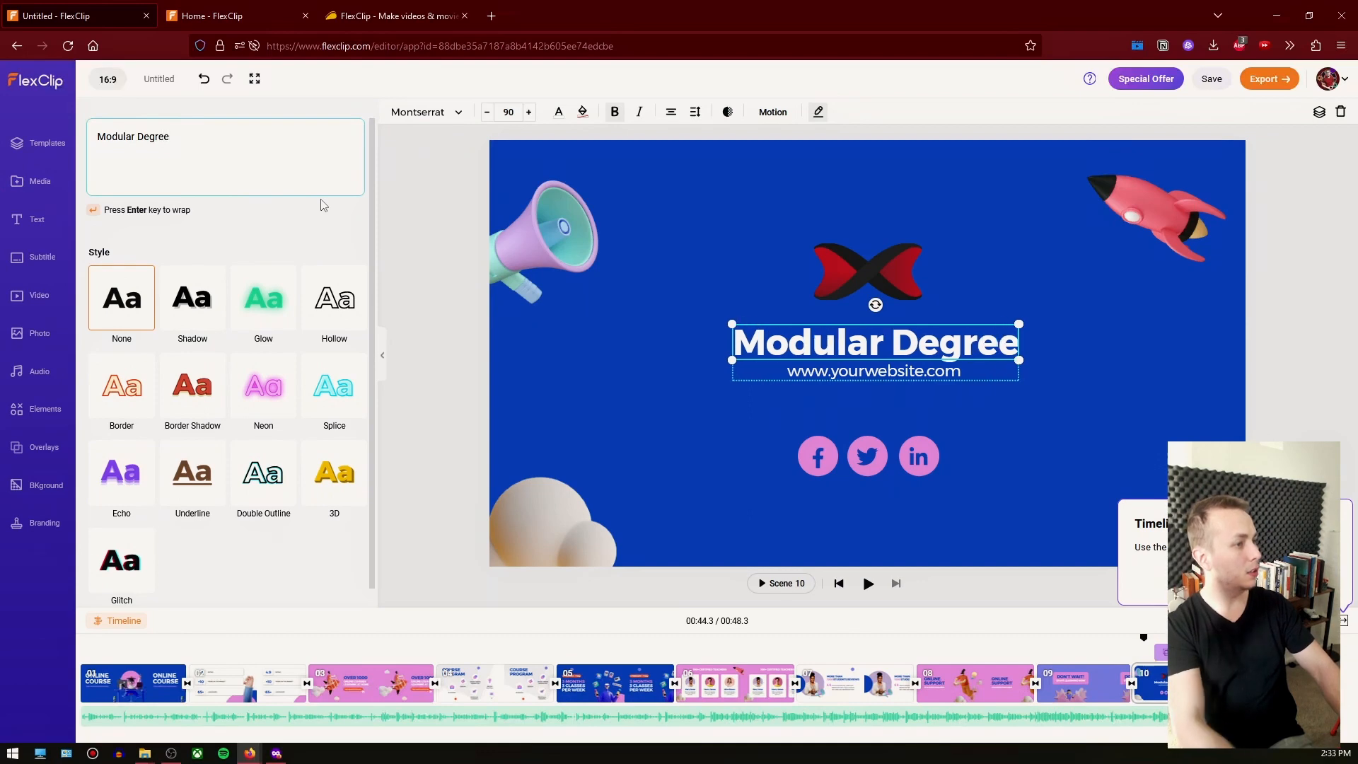
double_click(868, 373)
type("https://")
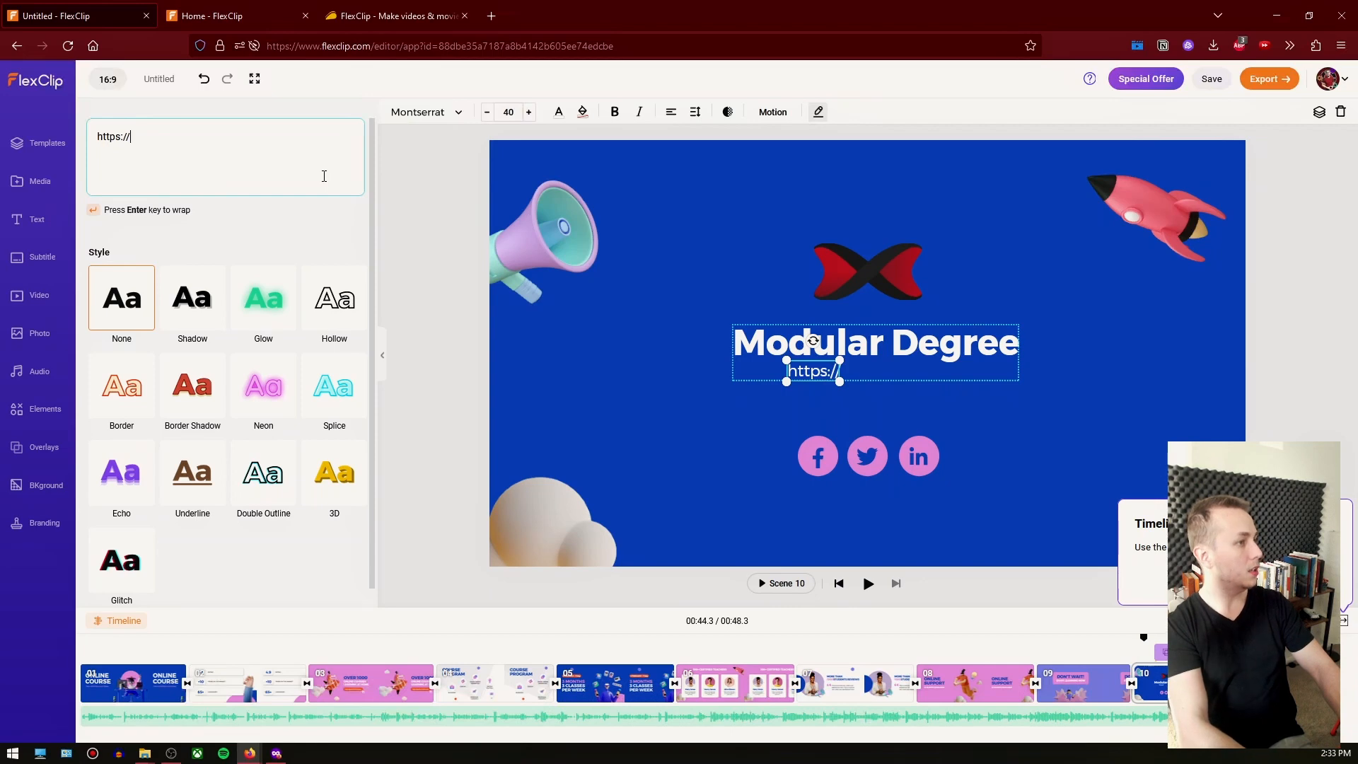
type("polyinno")
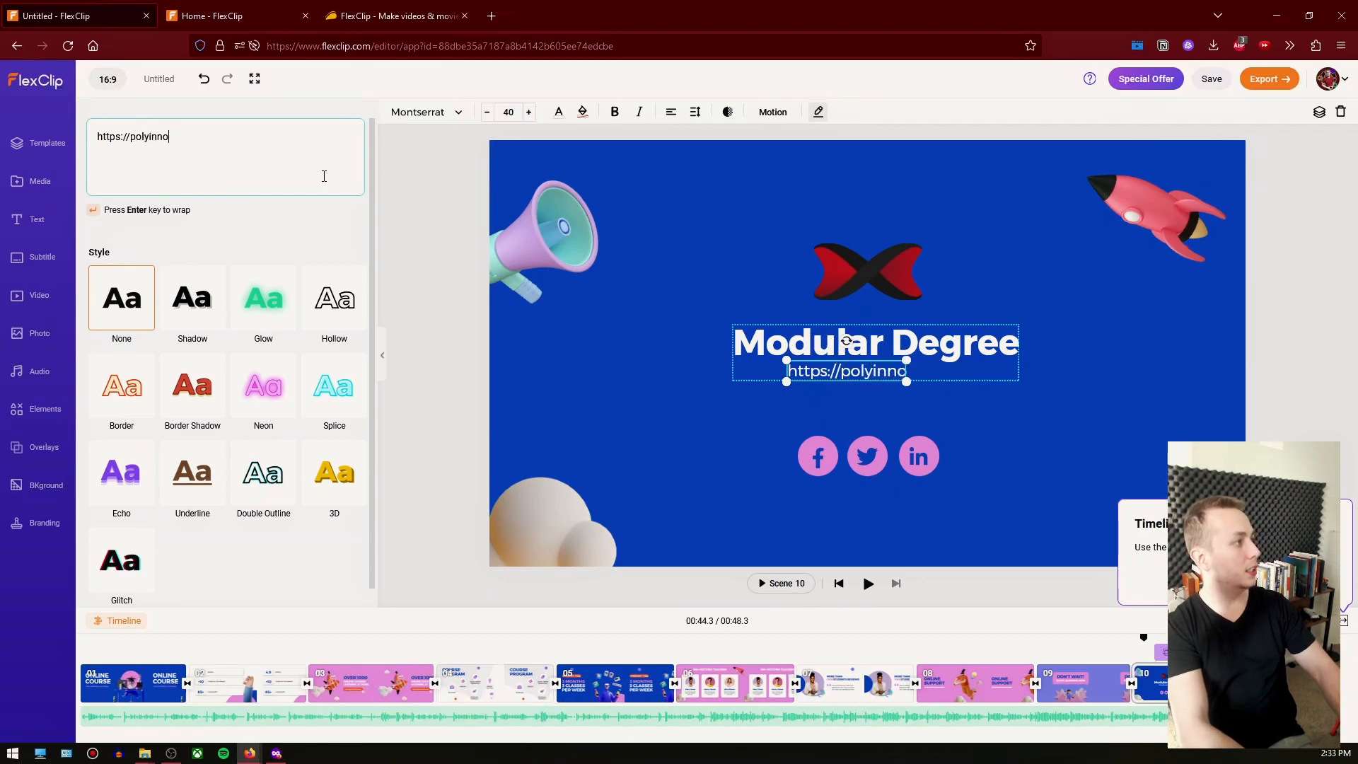
type("vator.spac")
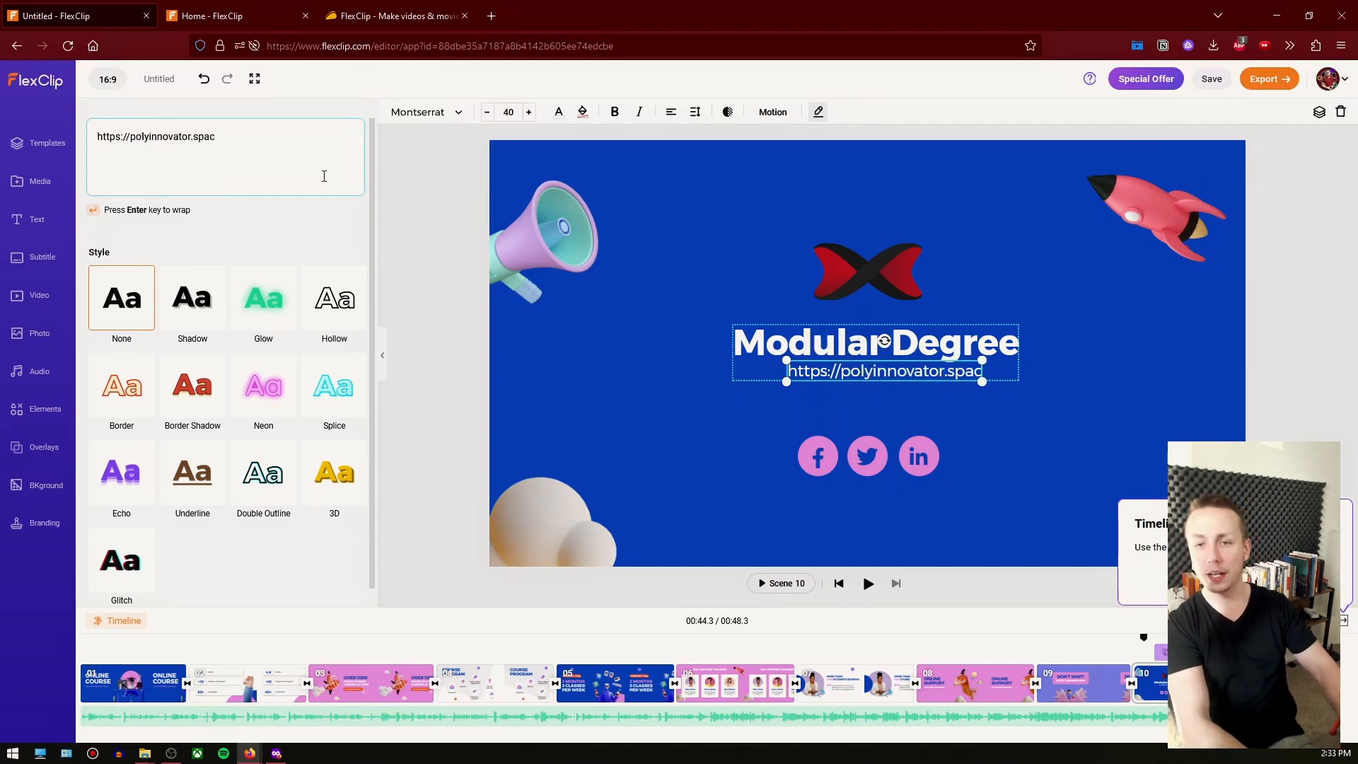
type("e")
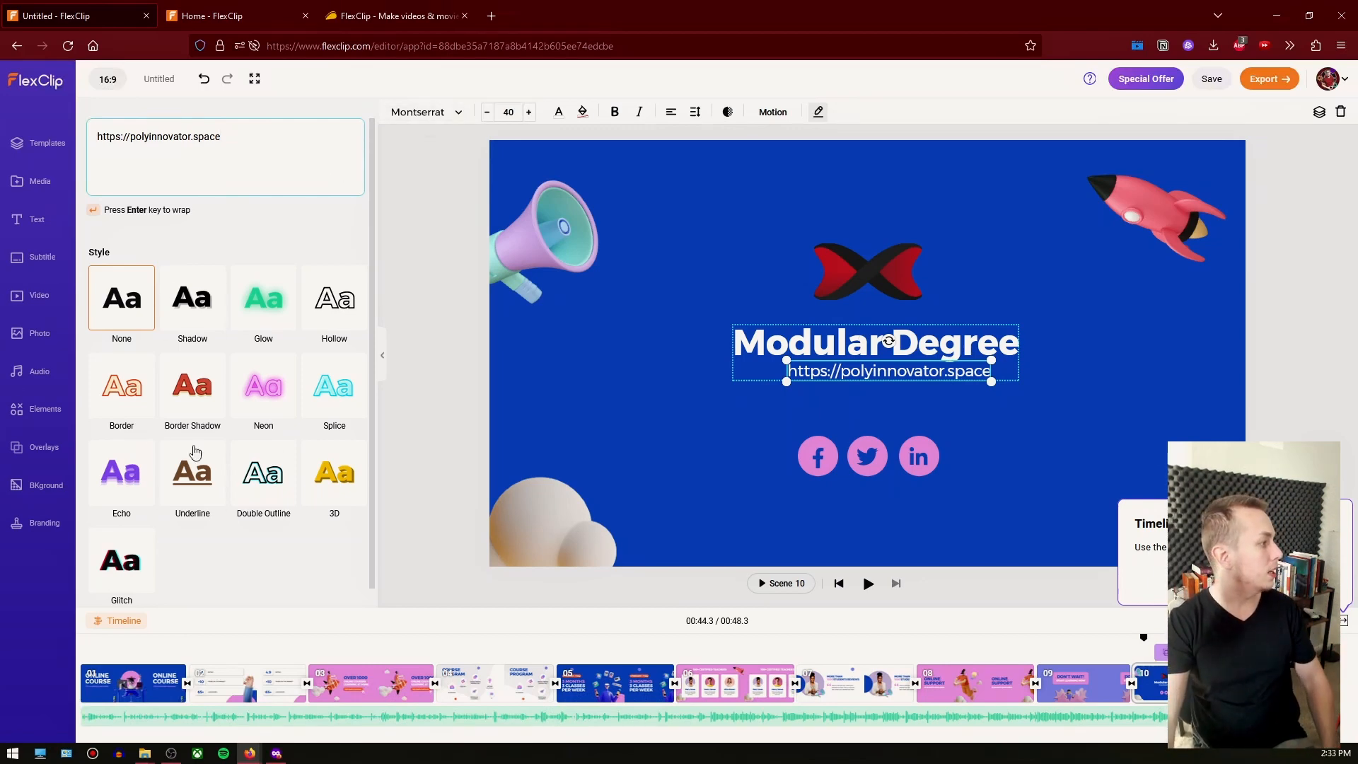
Give the Modular Degree heading the Neon text style and the Monoton font
left_click(770, 332)
left_click(265, 388)
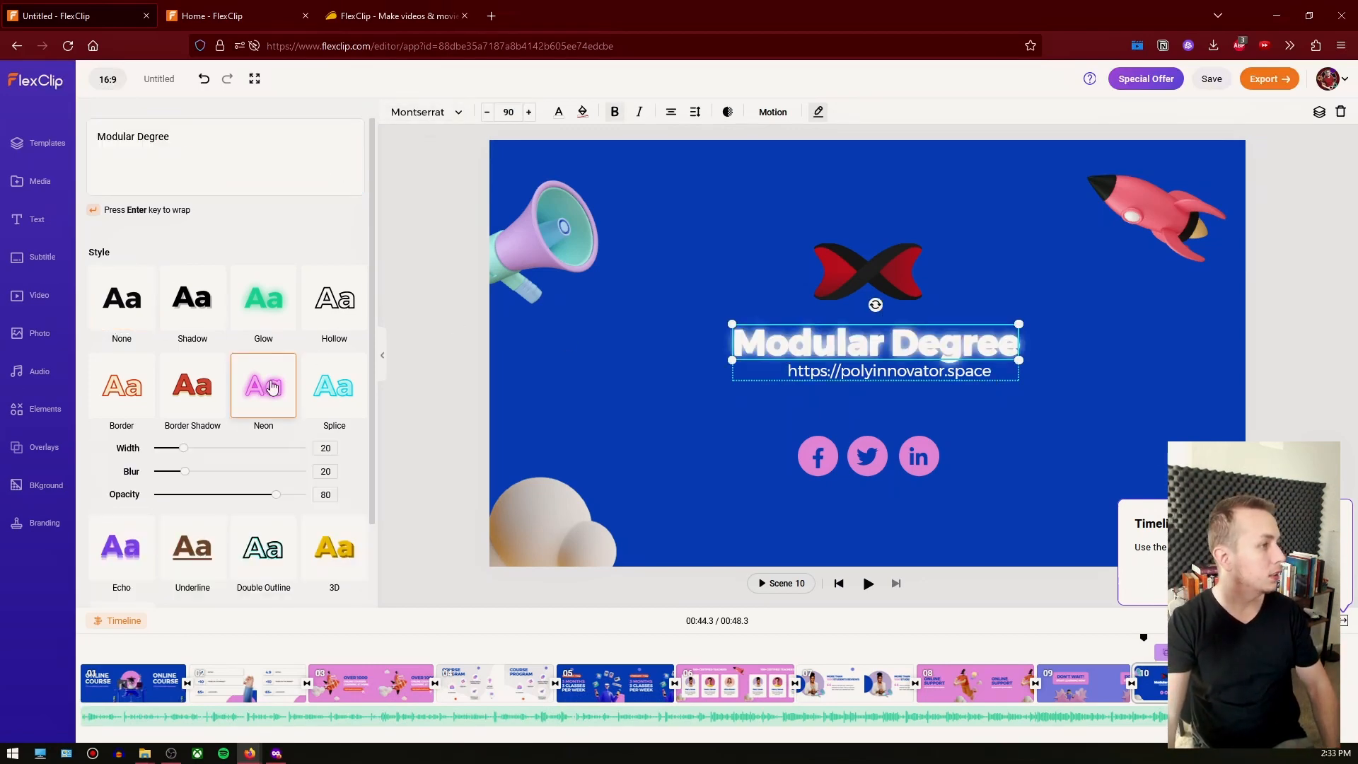
left_click(445, 126)
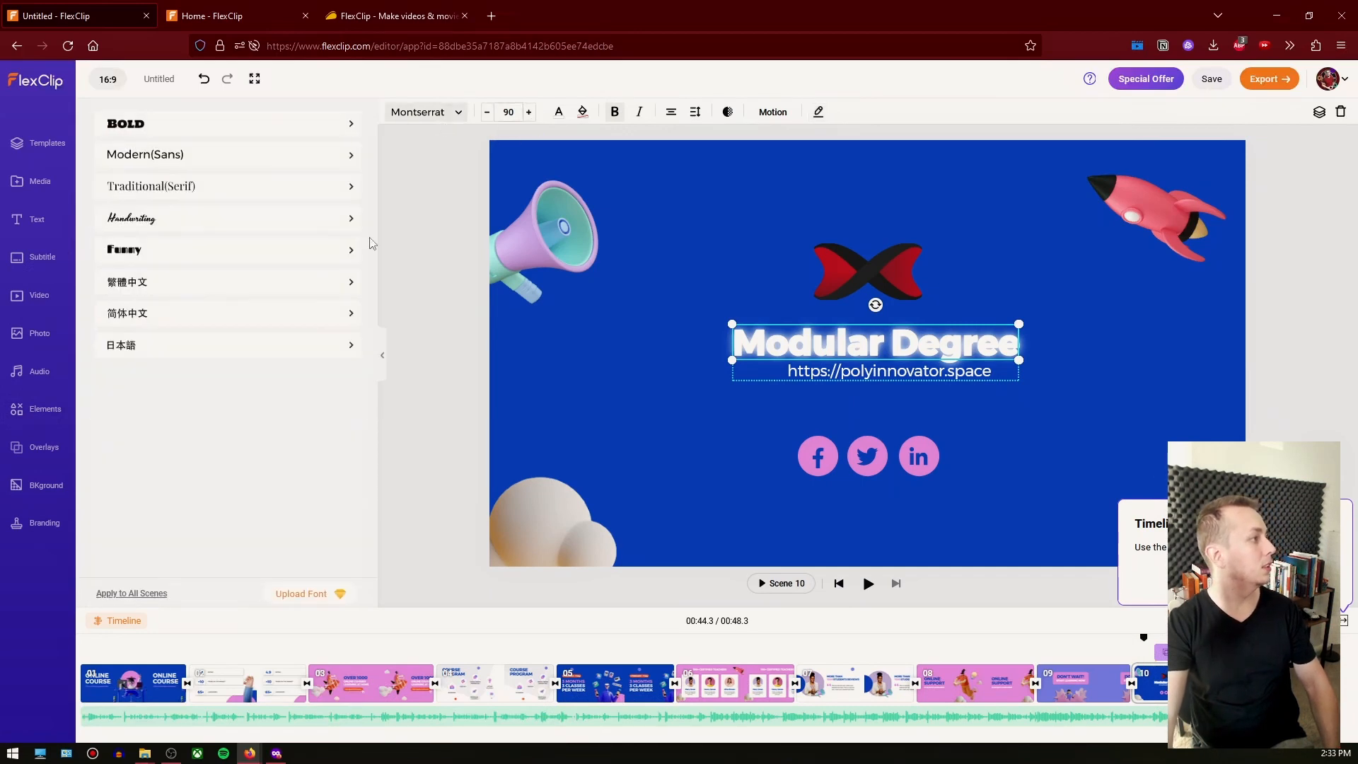
left_click(183, 165)
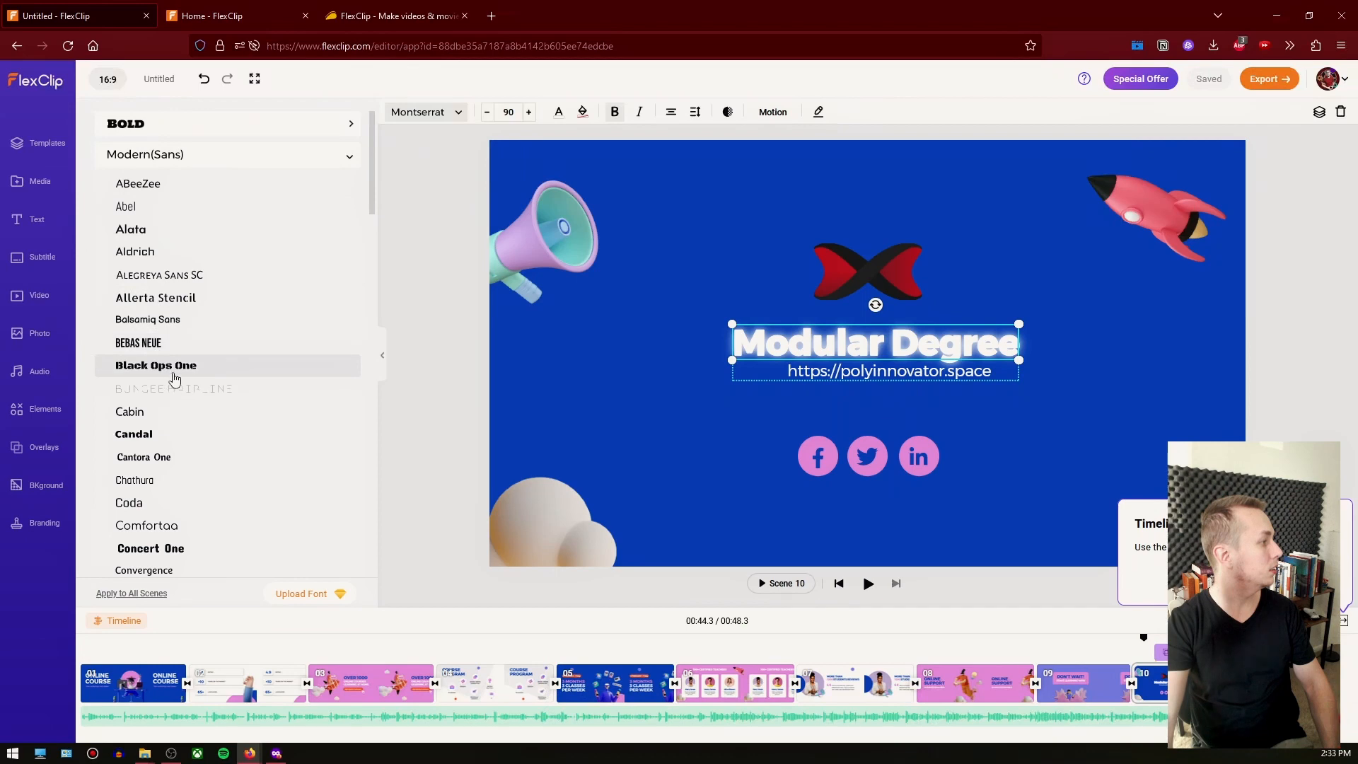
scroll(174, 386, "down", 1)
scroll(170, 395, "down", 10)
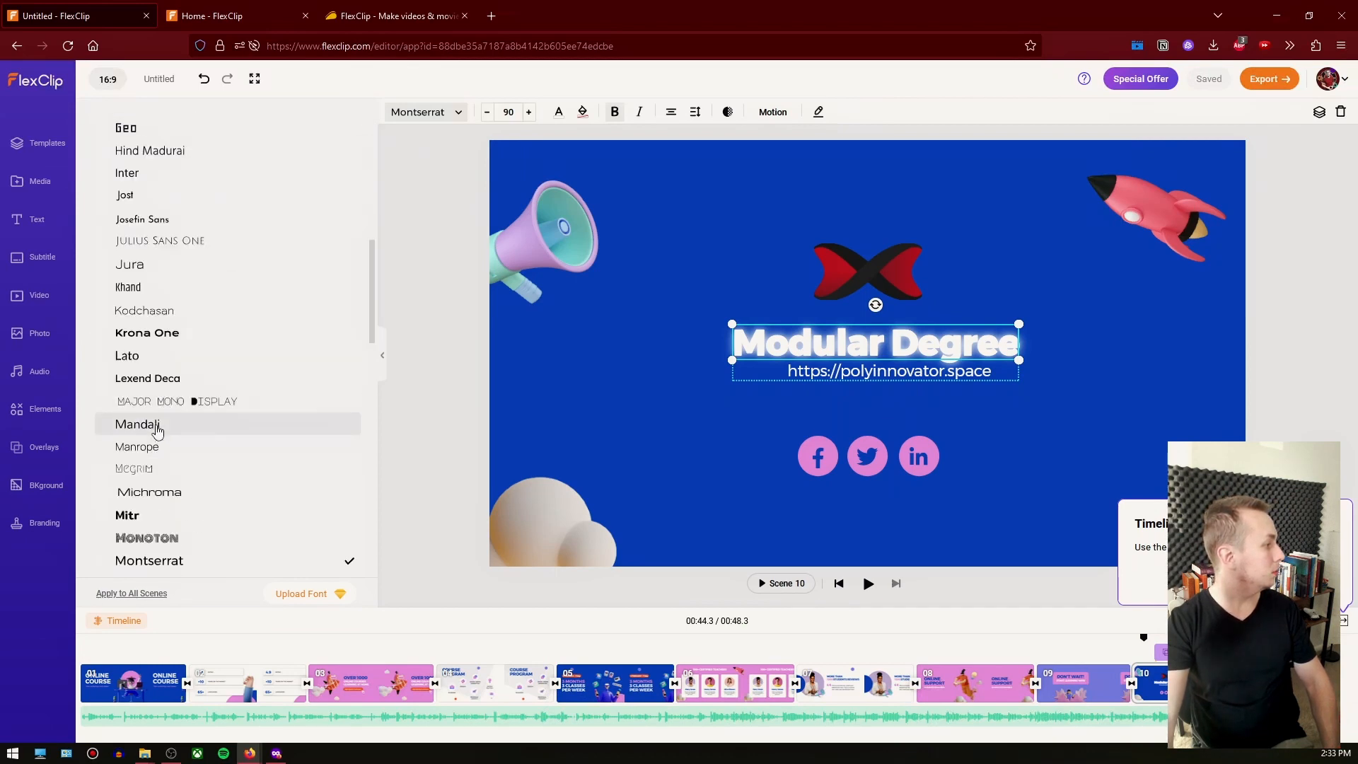
scroll(159, 467, "down", 4)
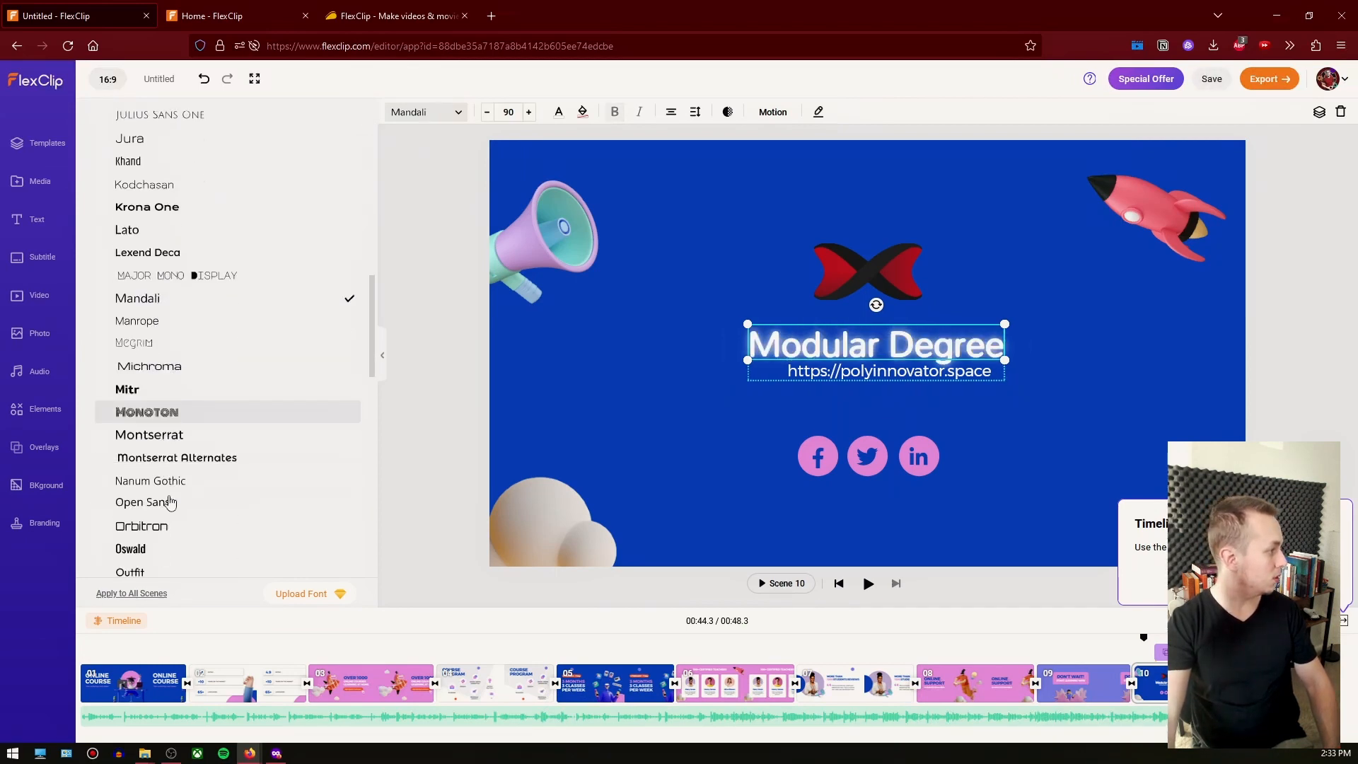
left_click(161, 385)
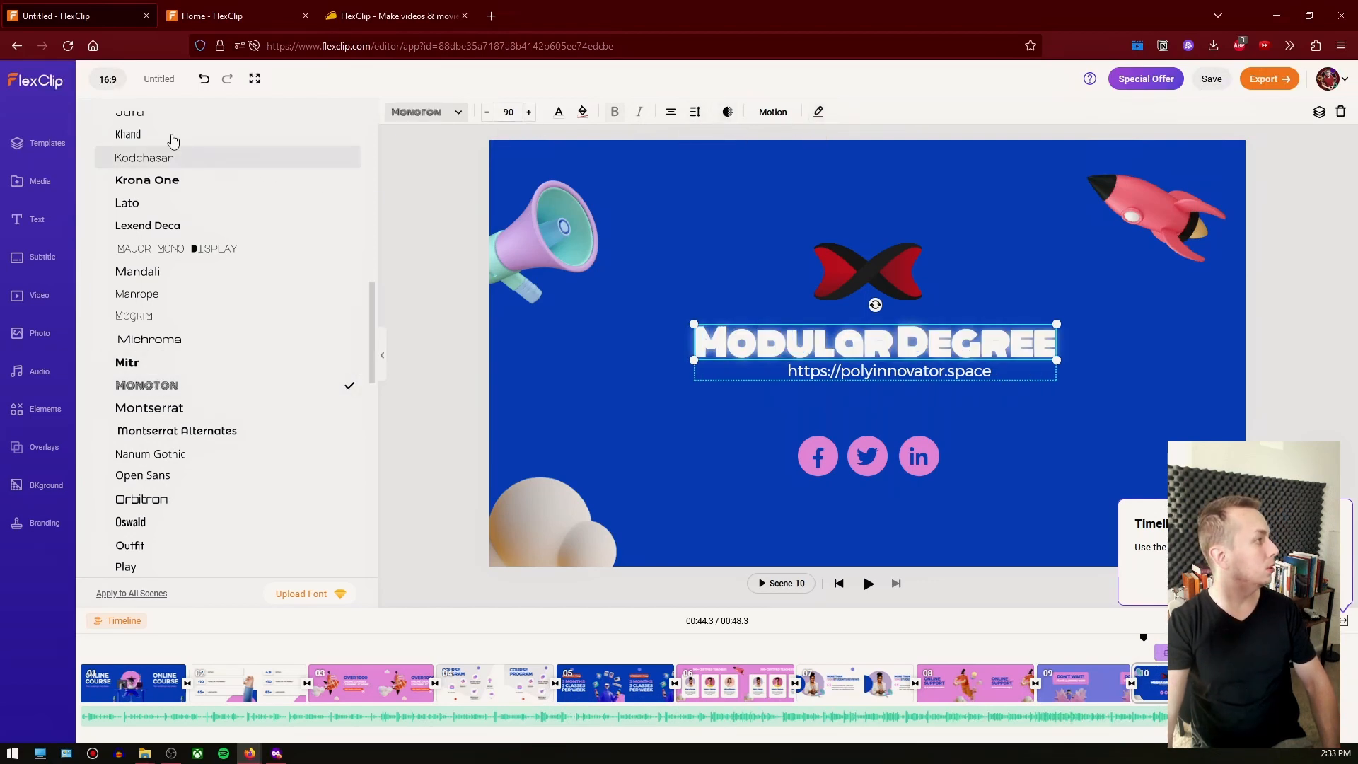
left_click(433, 137)
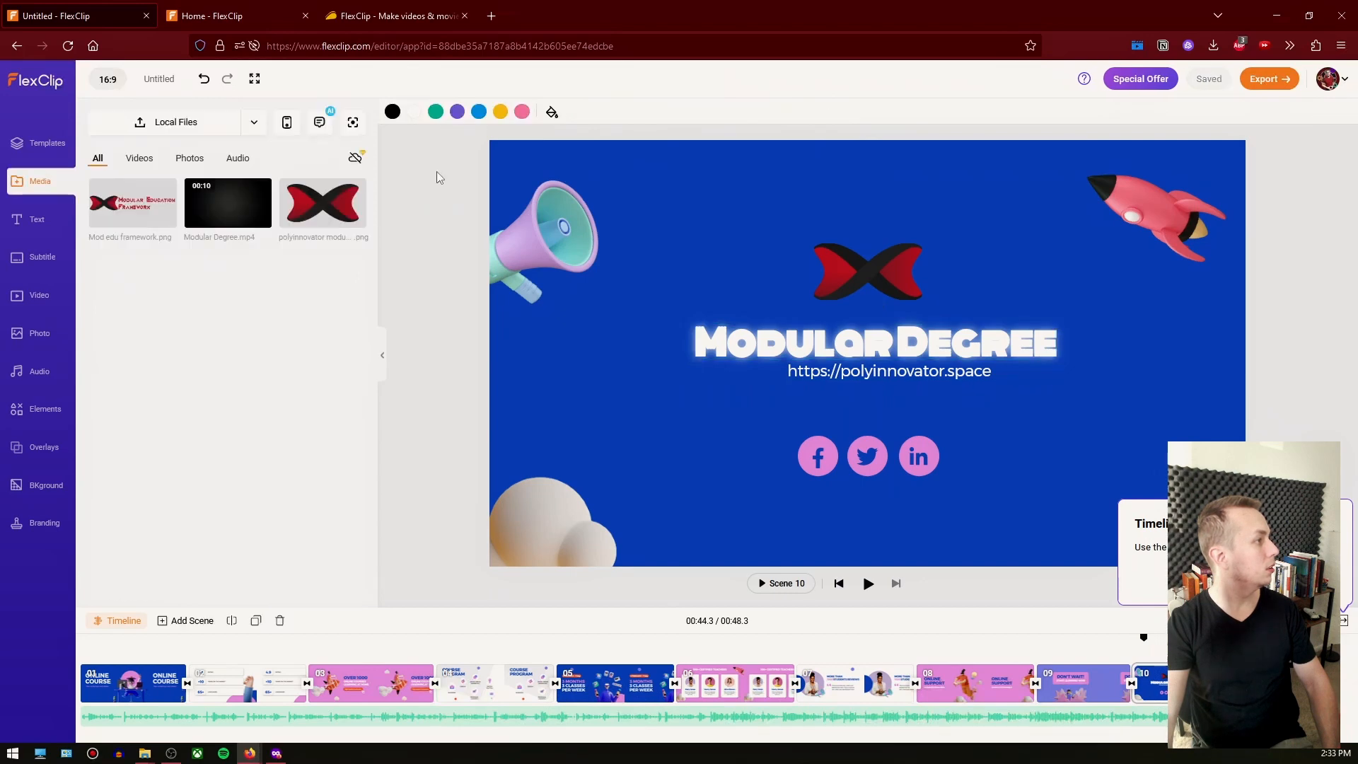
Set the Modular Degree heading's Neon width to 4 and shift the heading slightly left to centre it under the logo
left_click(916, 345)
left_click(916, 344)
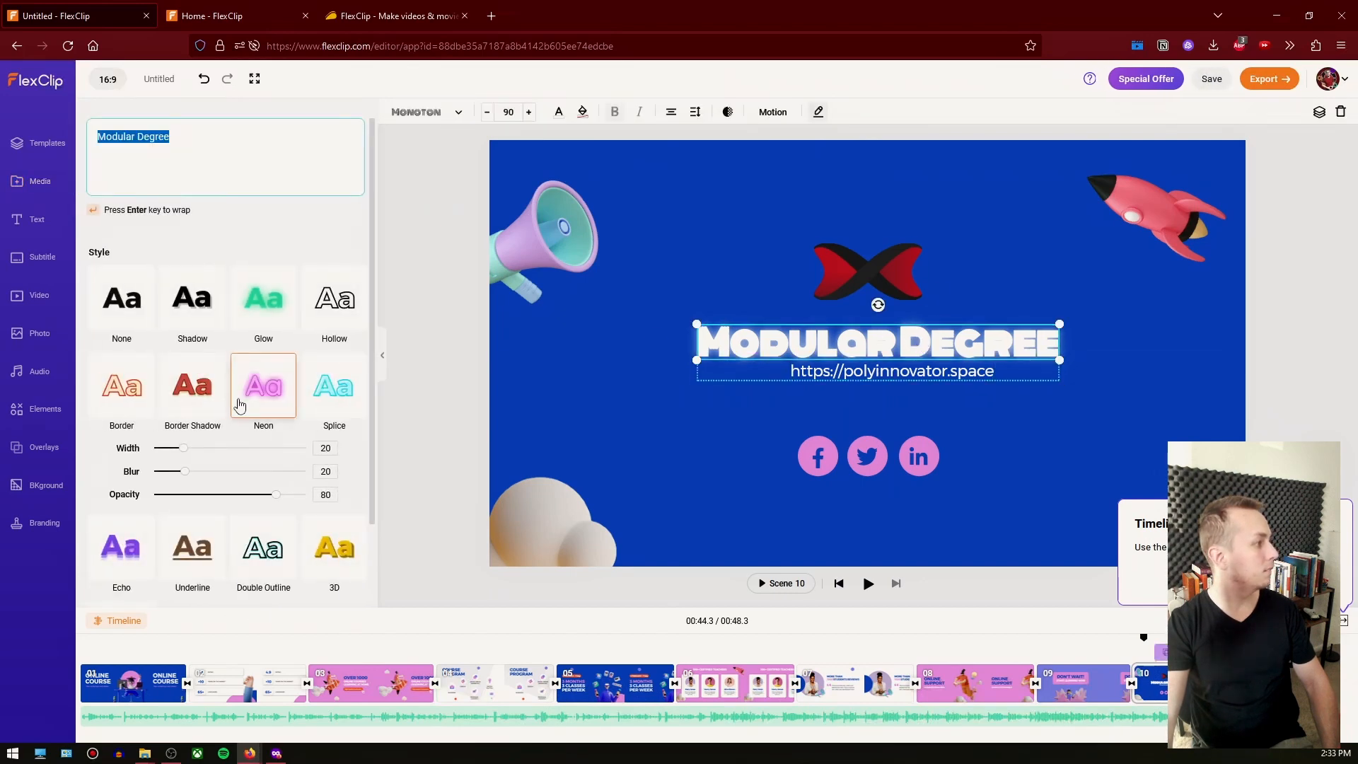
scroll(223, 454, "down", 2)
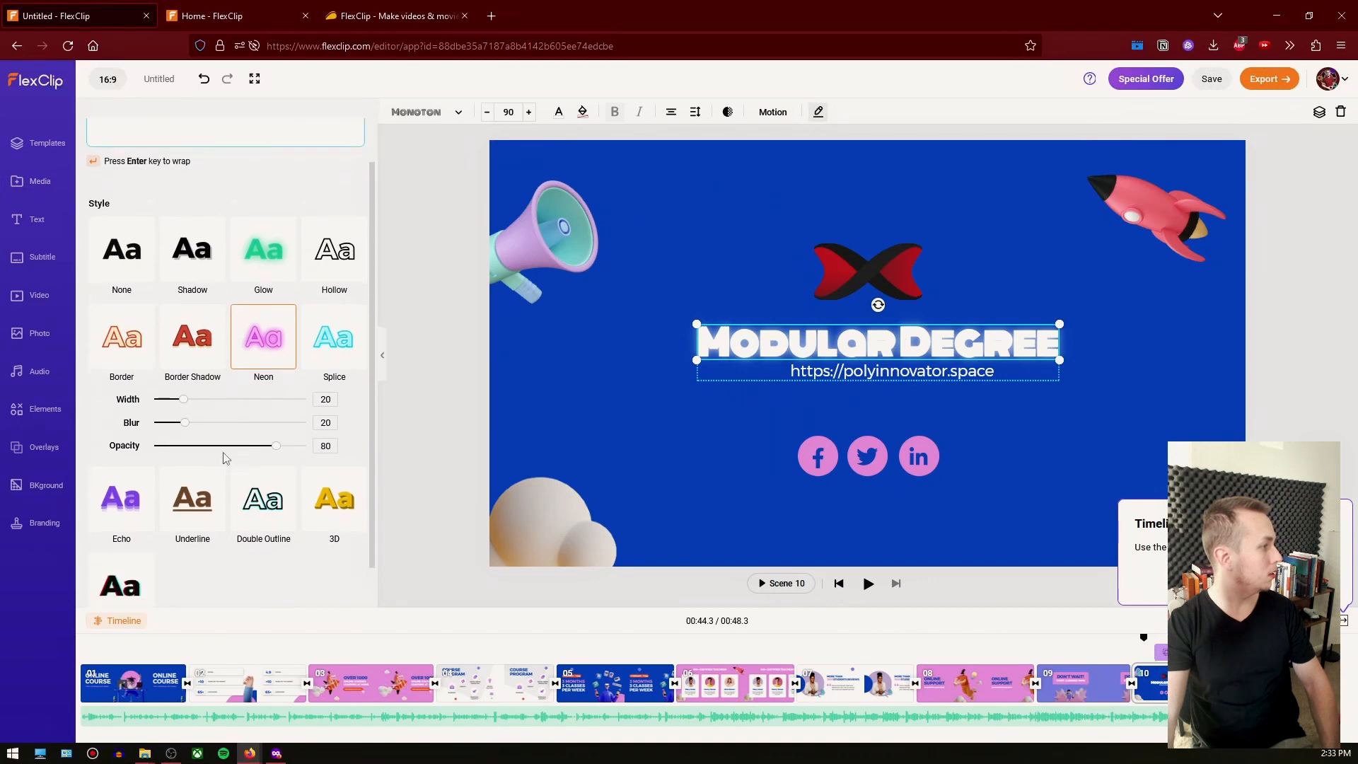
scroll(226, 453, "up", 2)
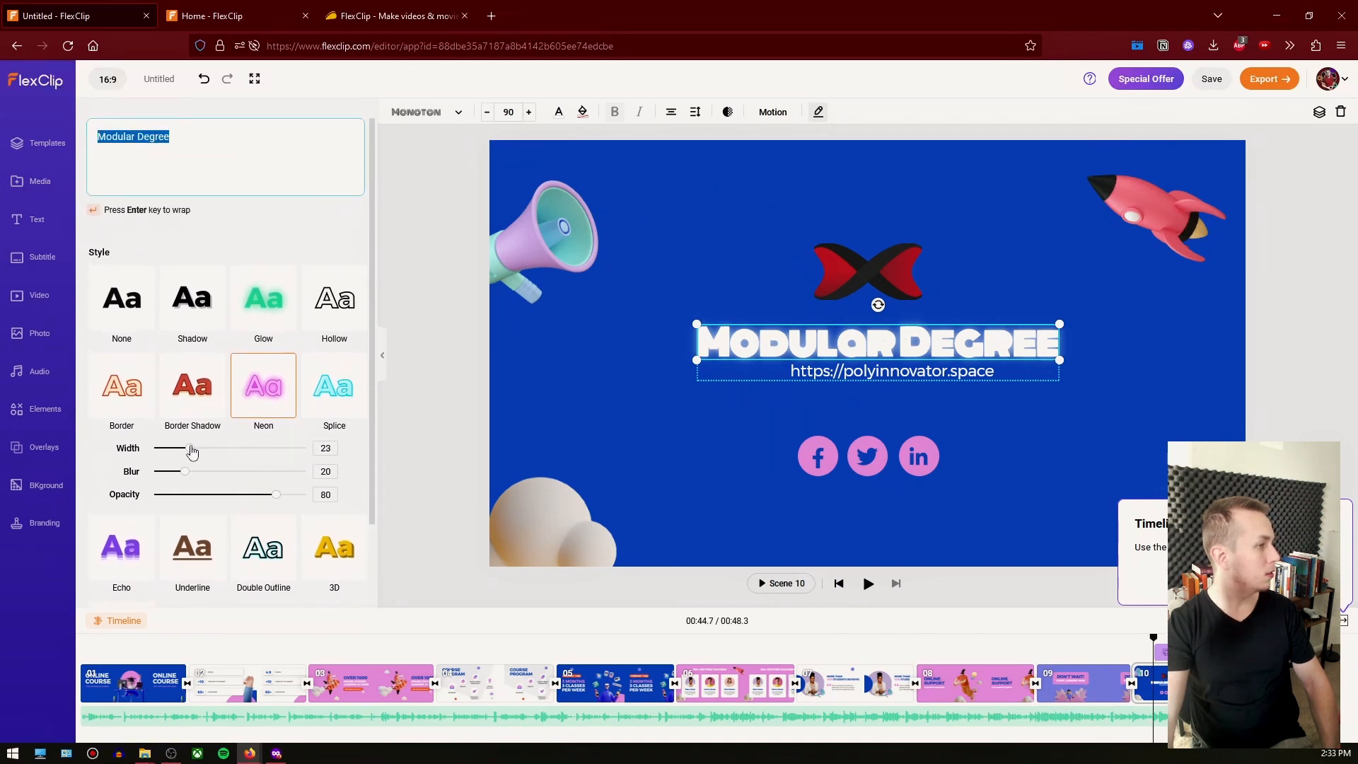
left_click_drag(192, 451, 147, 449)
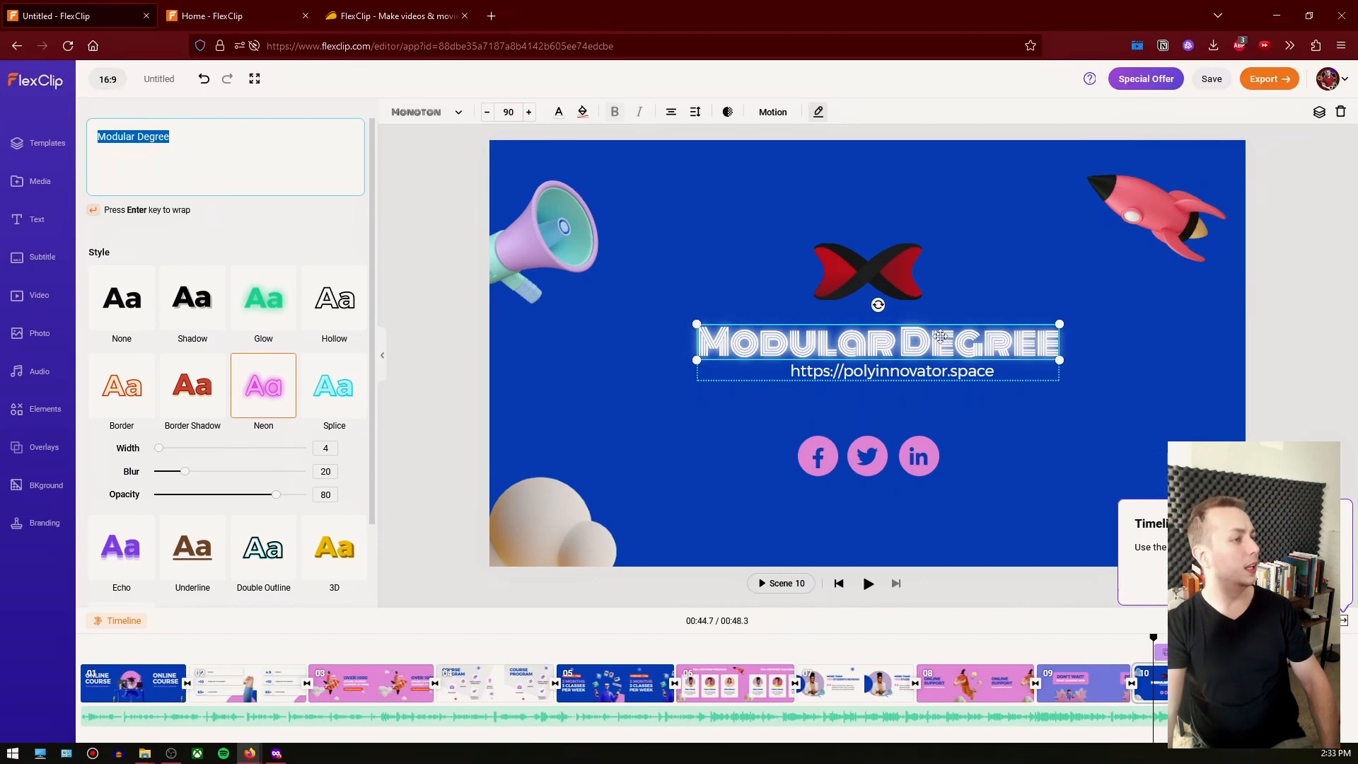
left_click_drag(953, 354, 938, 352)
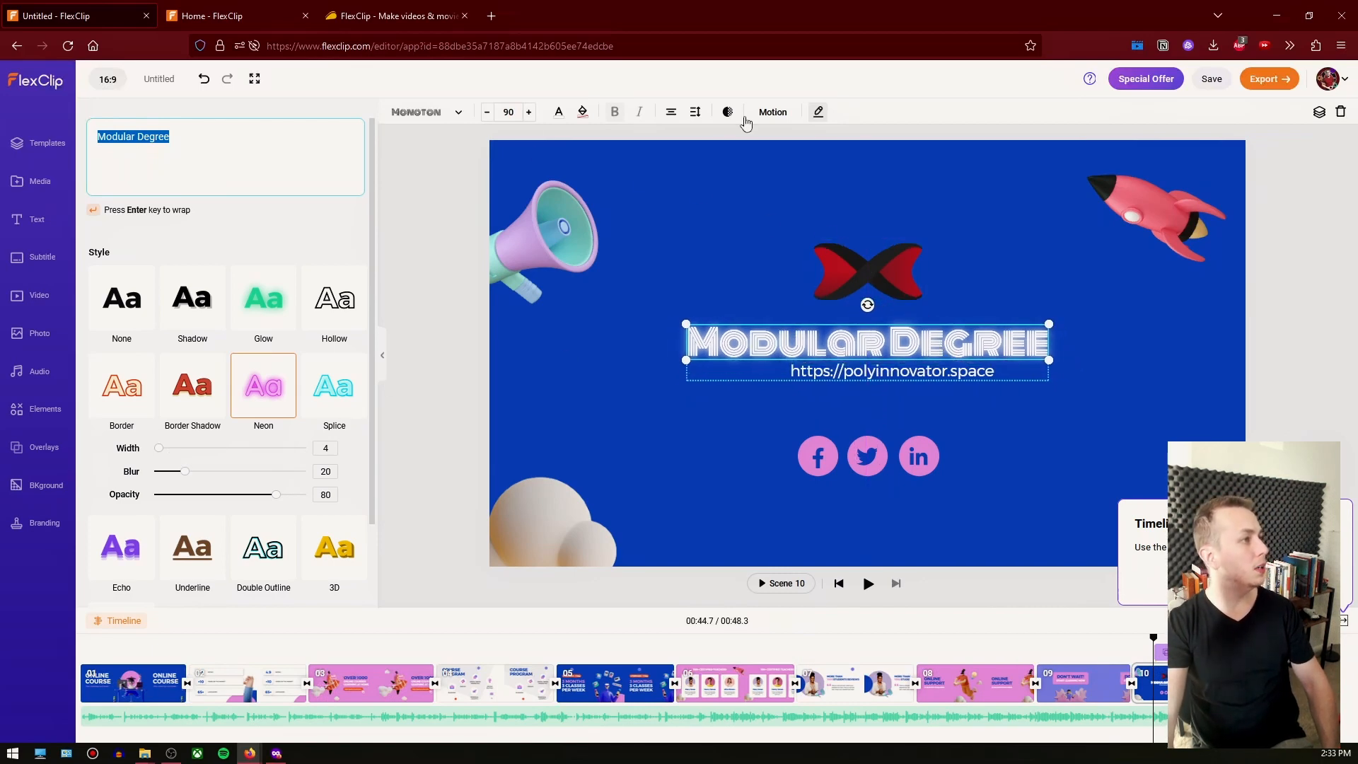
Move the website address left so it is centred under the Modular Degree heading
left_click(1317, 112)
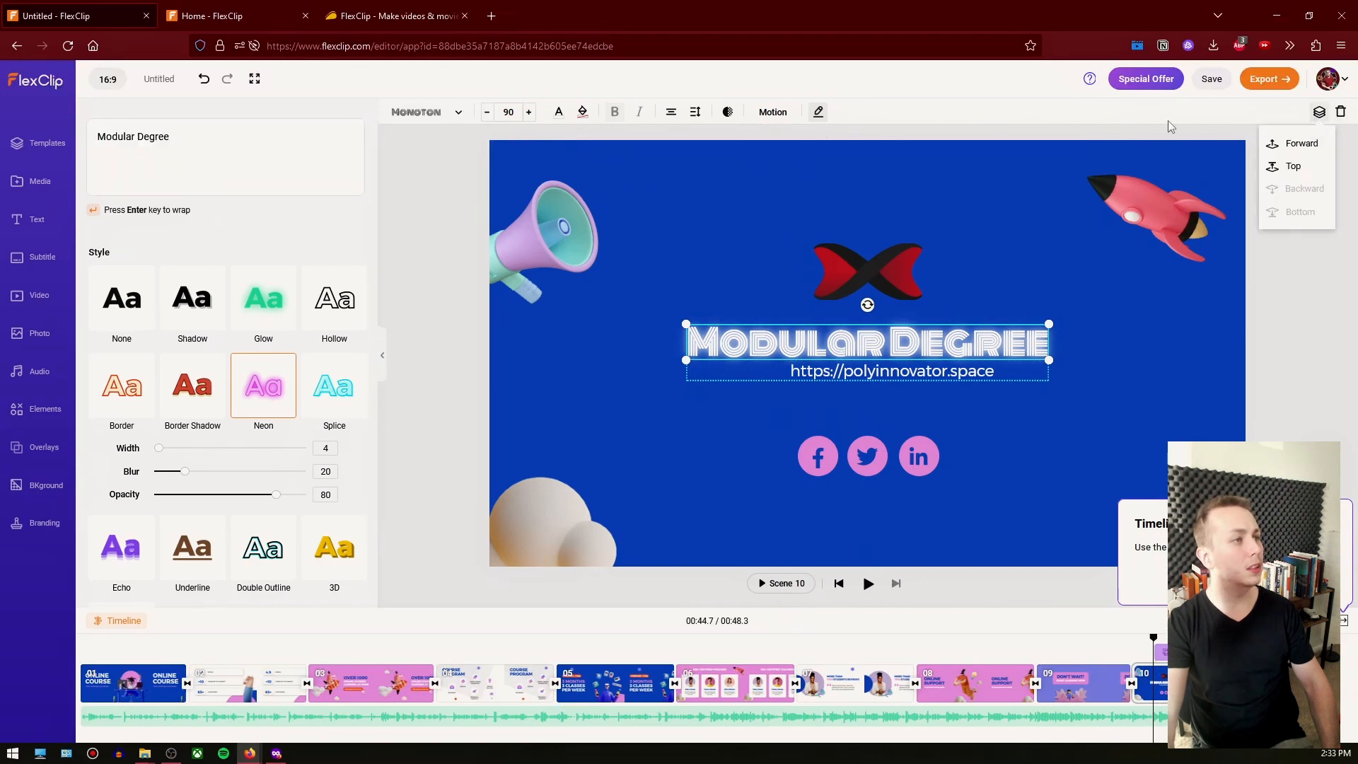
left_click_drag(878, 371, 854, 373)
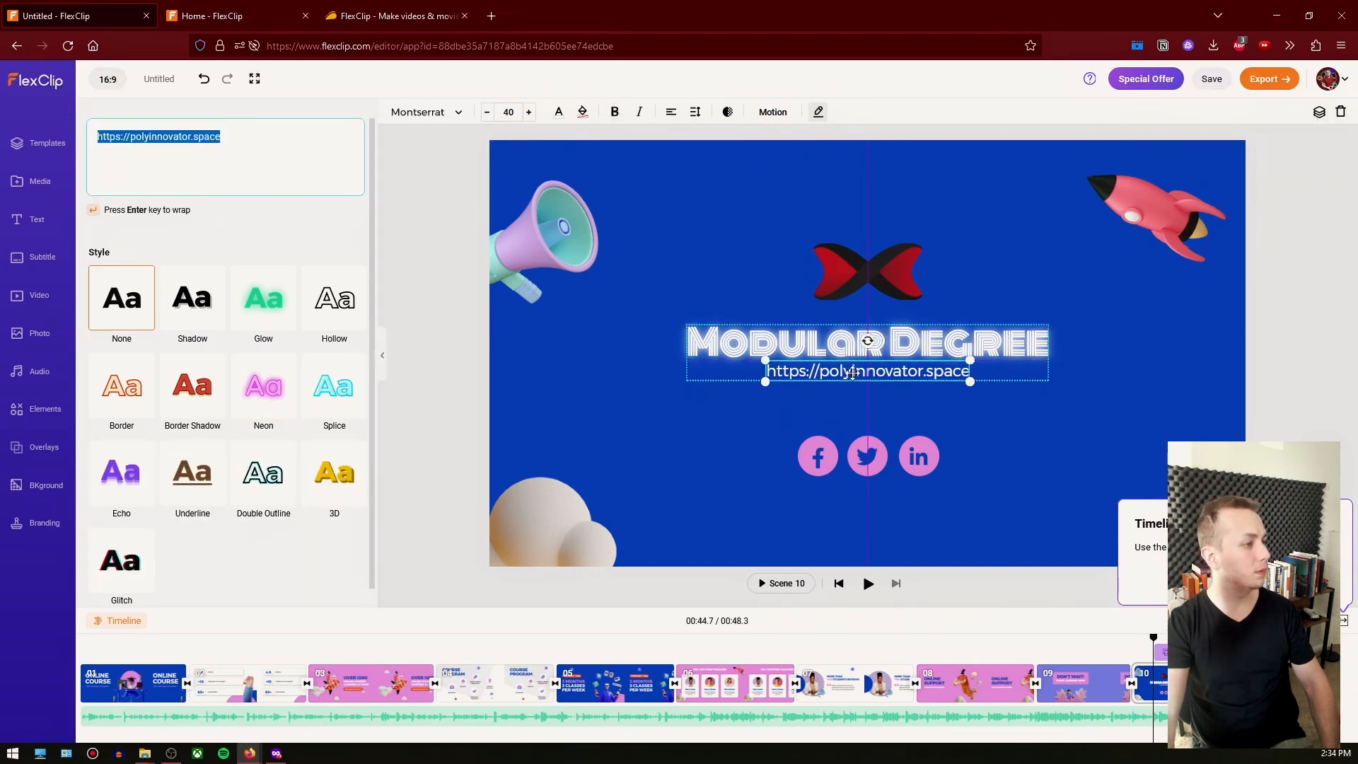
Recolour the group of three social media icons below the website address to the red C72534
left_click(817, 455)
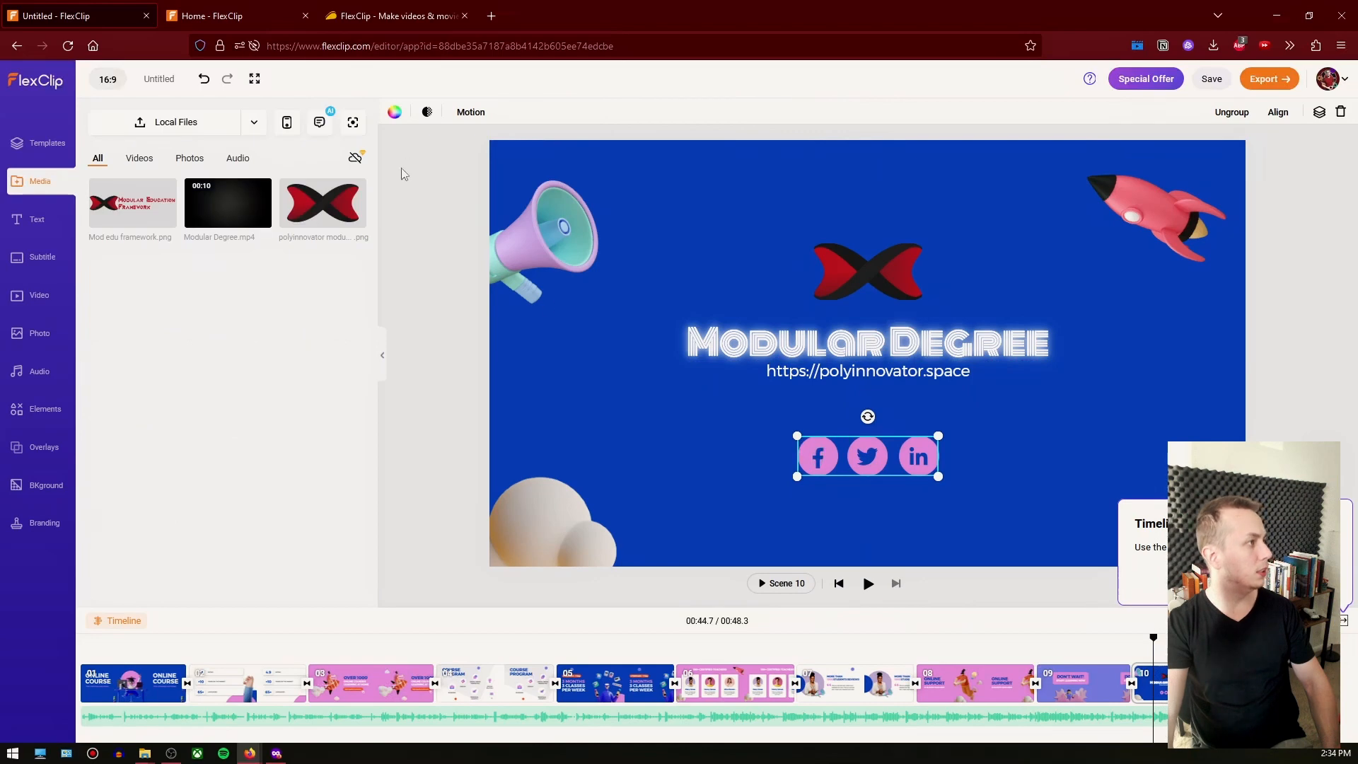
left_click(396, 114)
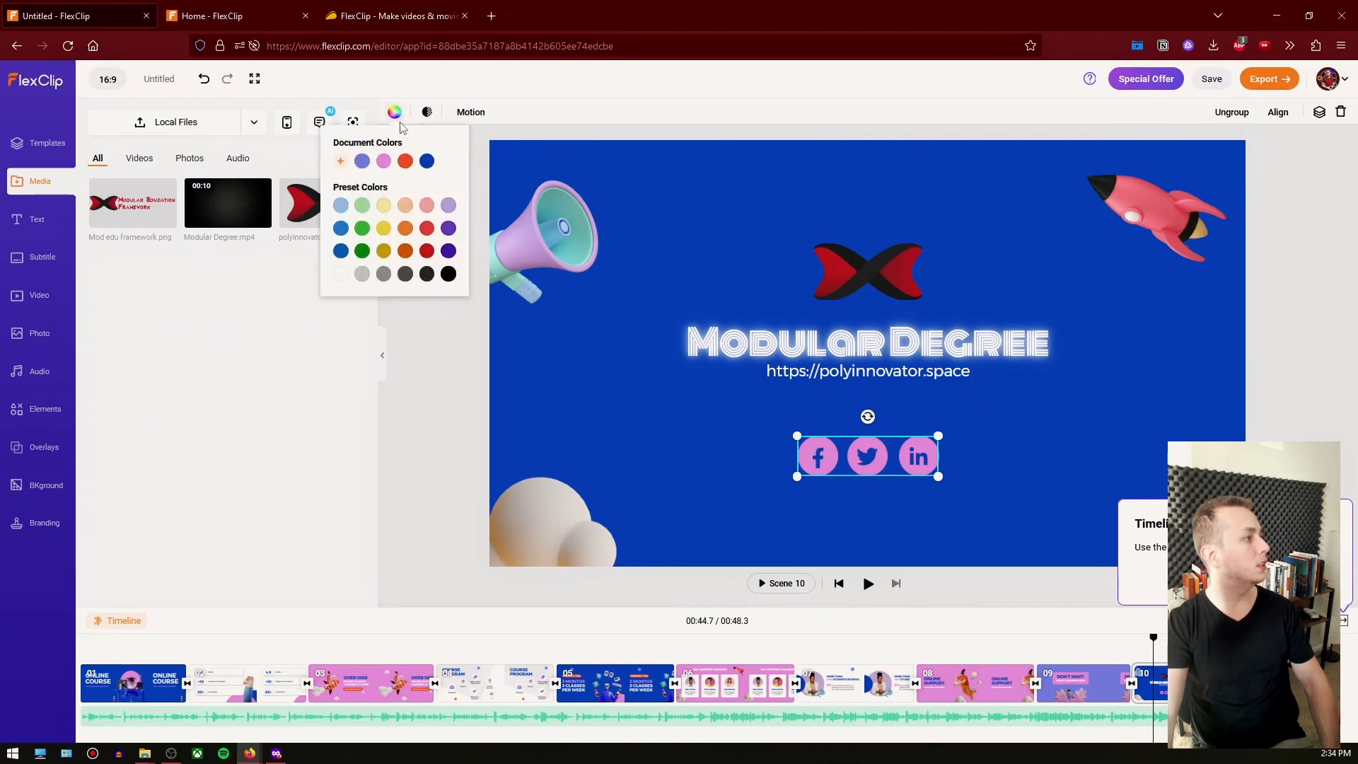
left_click(341, 163)
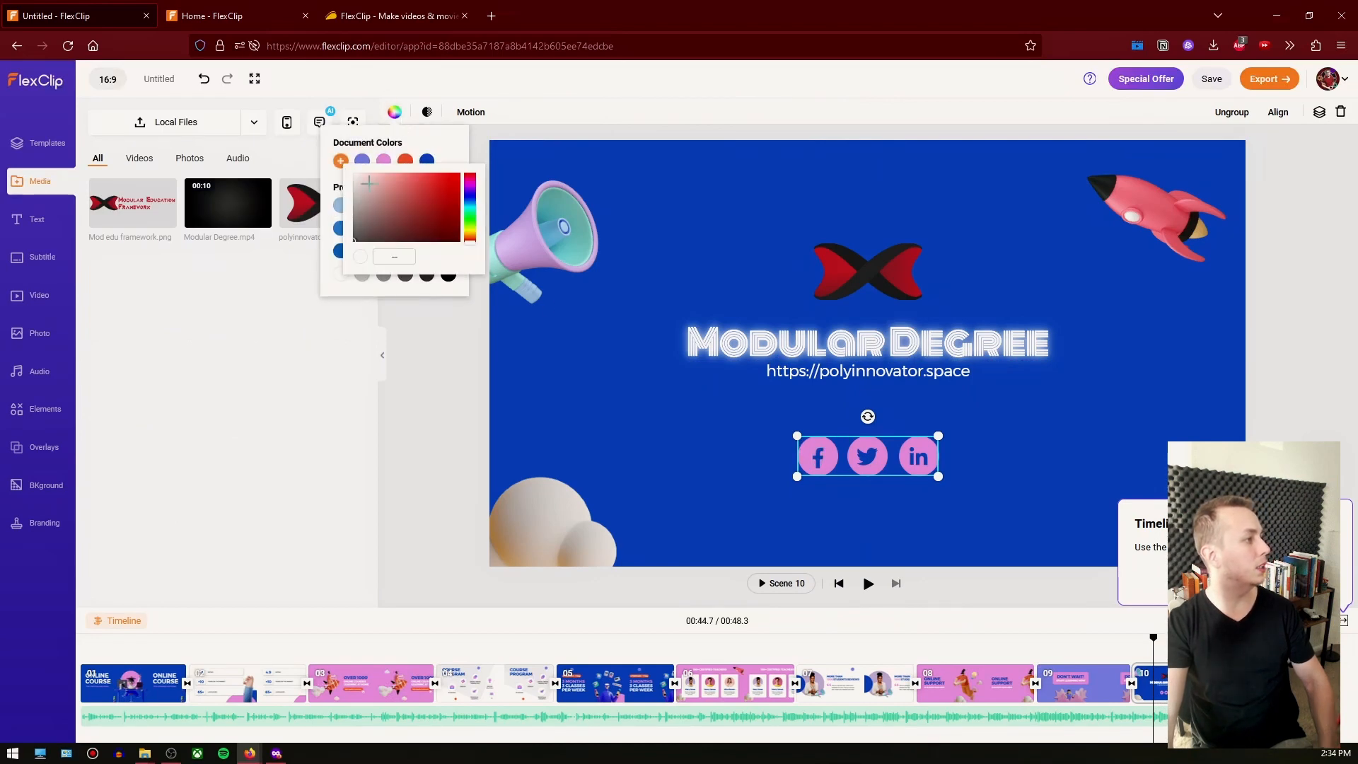
left_click(449, 277)
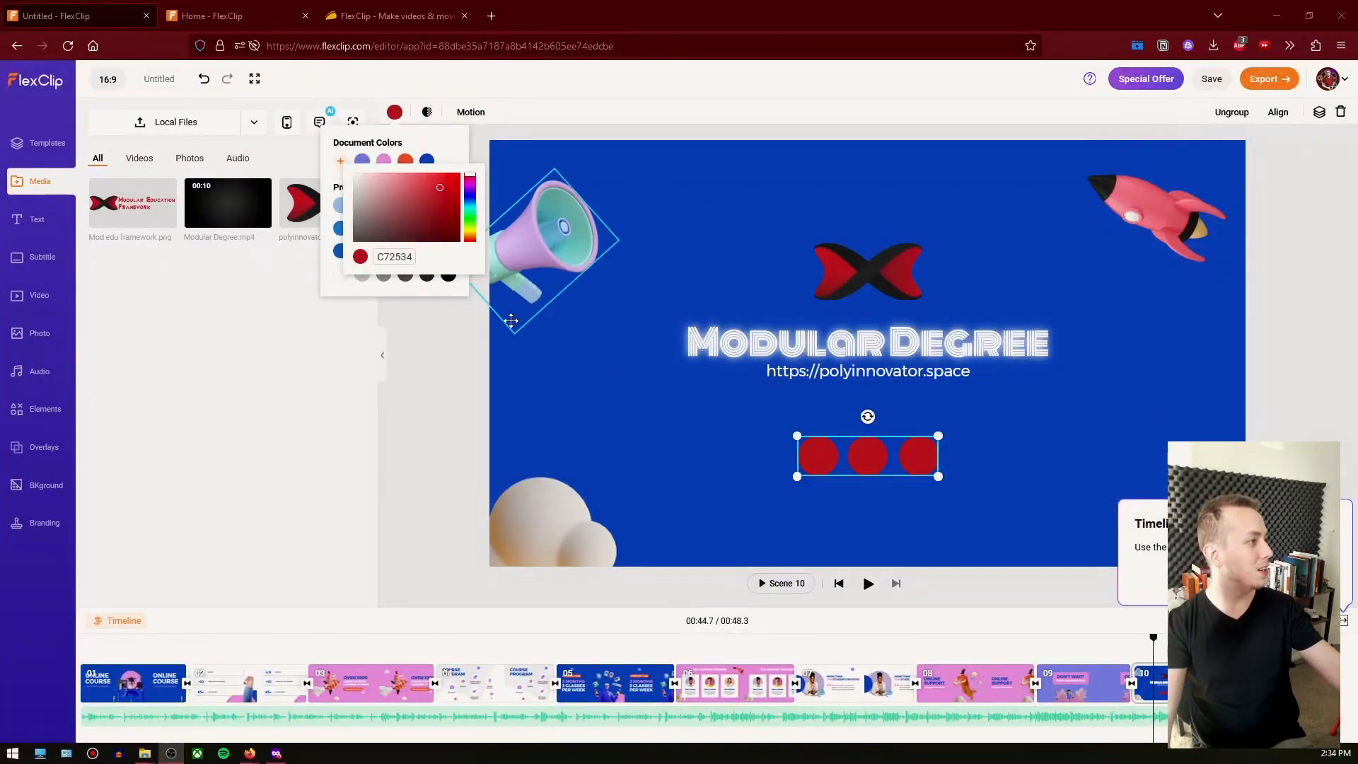
left_click(872, 459)
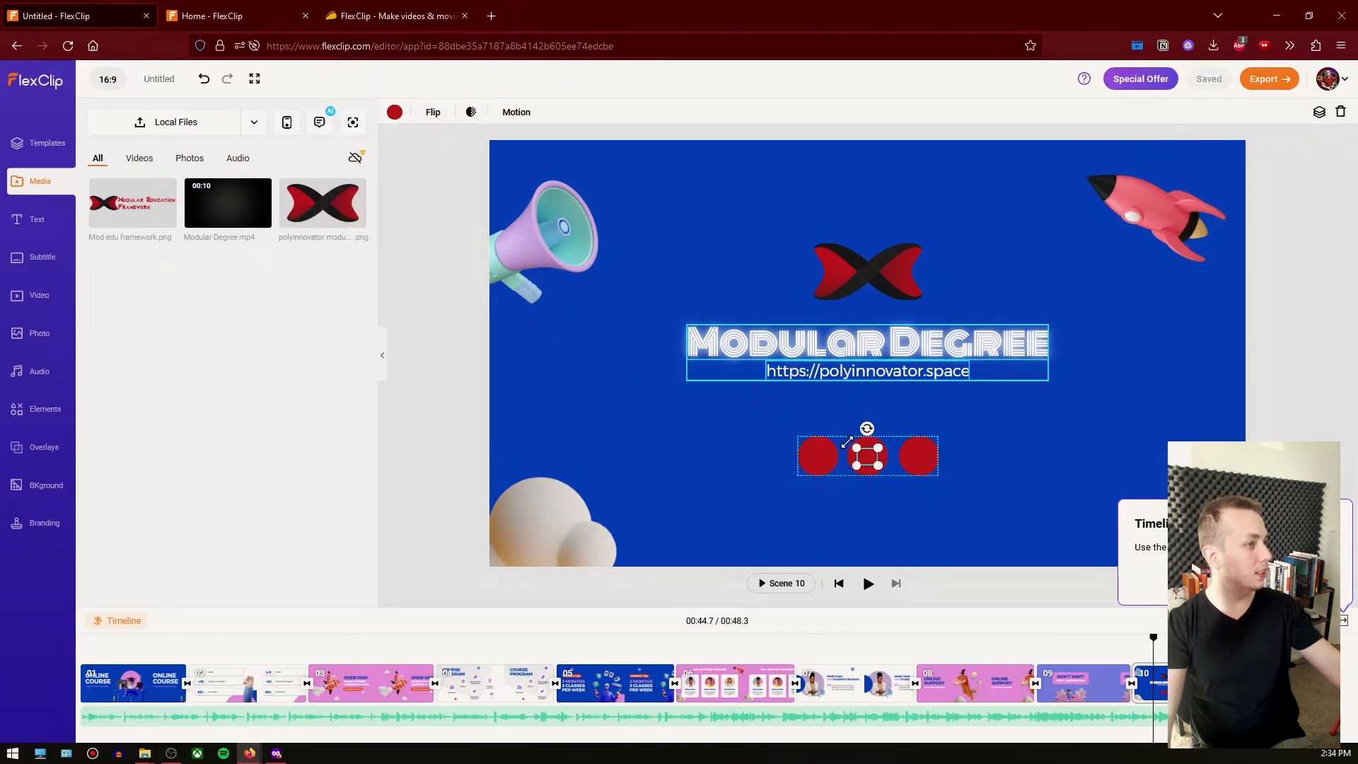
left_click_drag(935, 461, 967, 456)
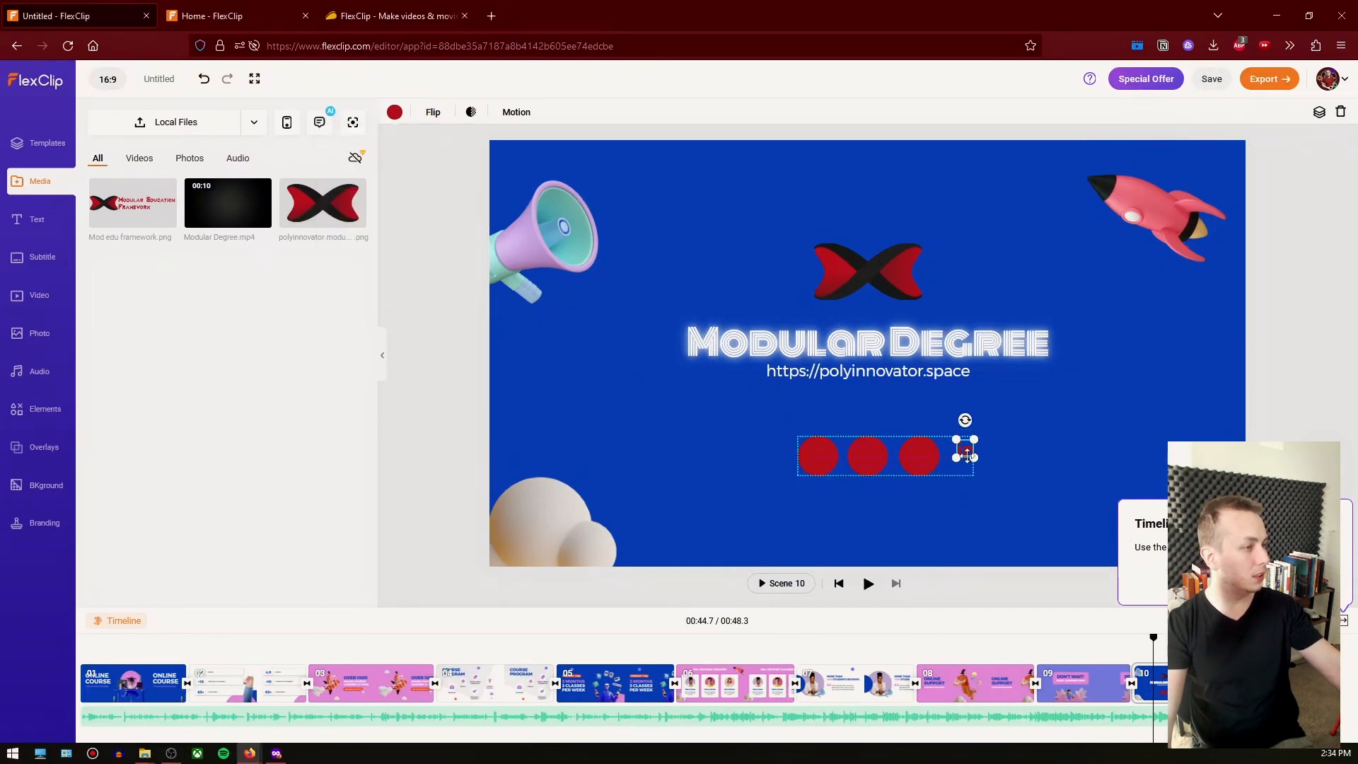
key("ctrl+z")
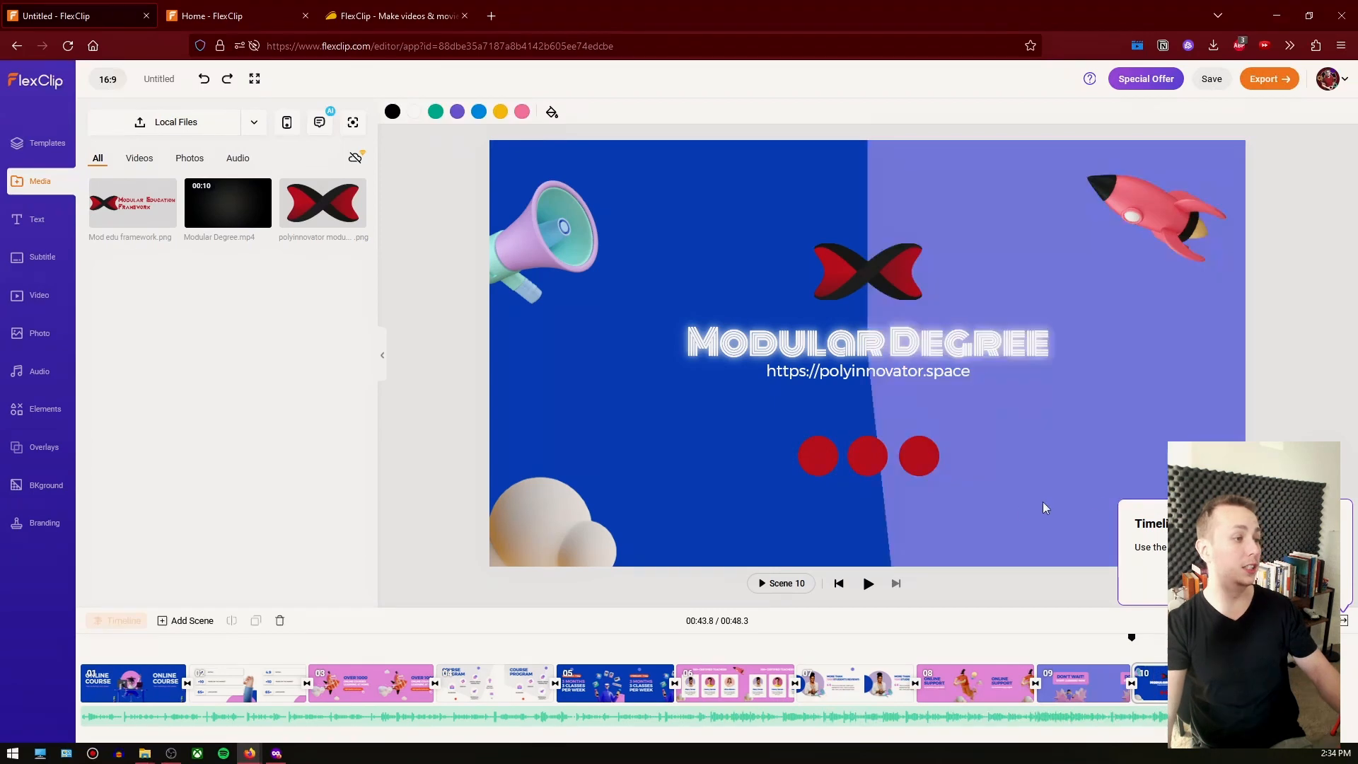
Recolour the LinkedIn, Twitter and Facebook symbols inside the red circles one by one to a near-black preset colour
left_click(919, 455)
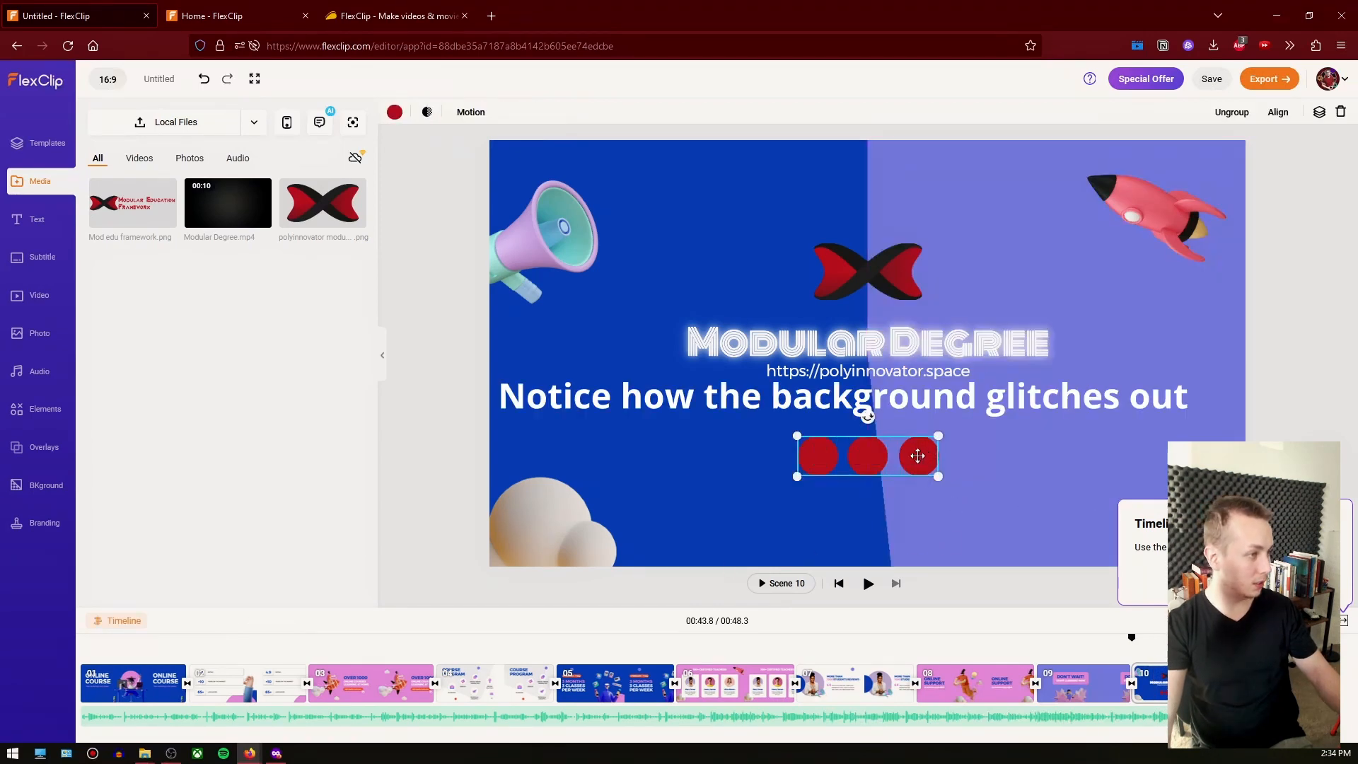
left_click(395, 112)
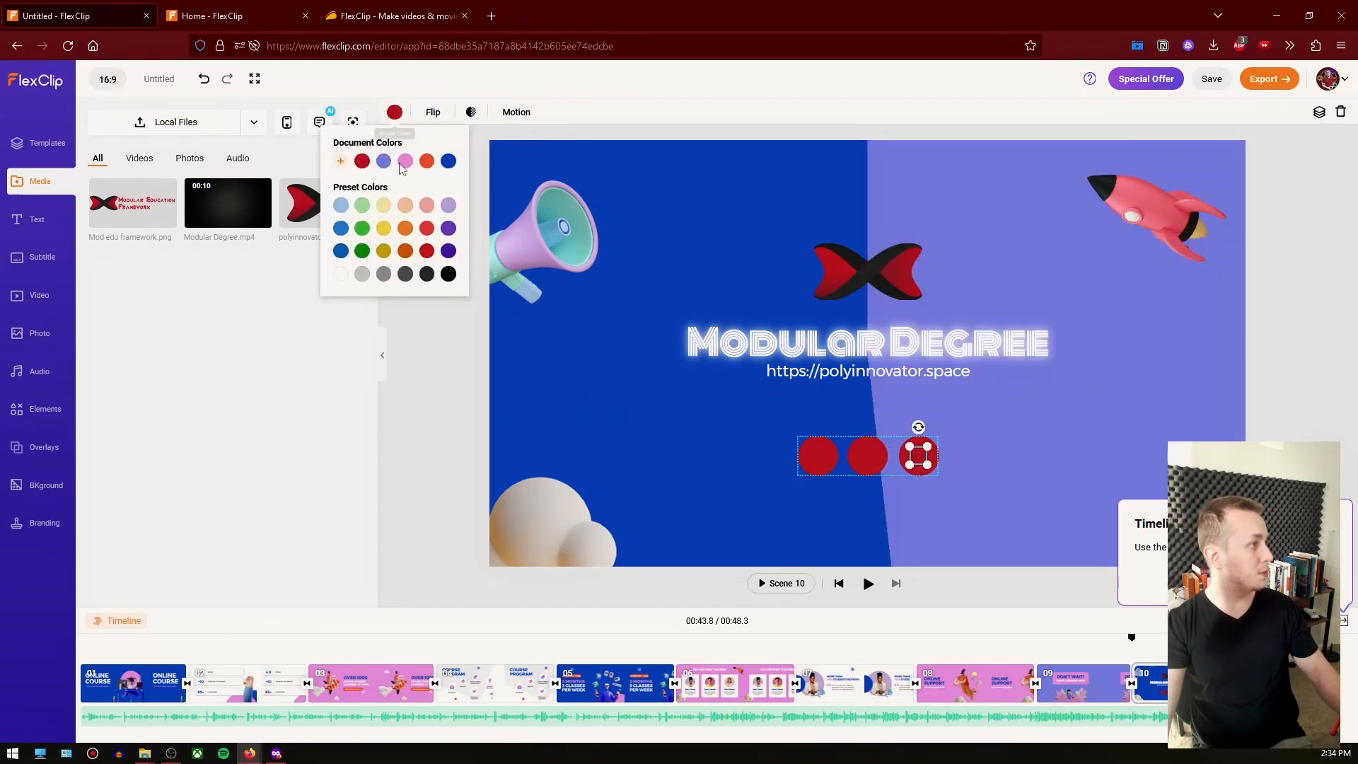
left_click(850, 449)
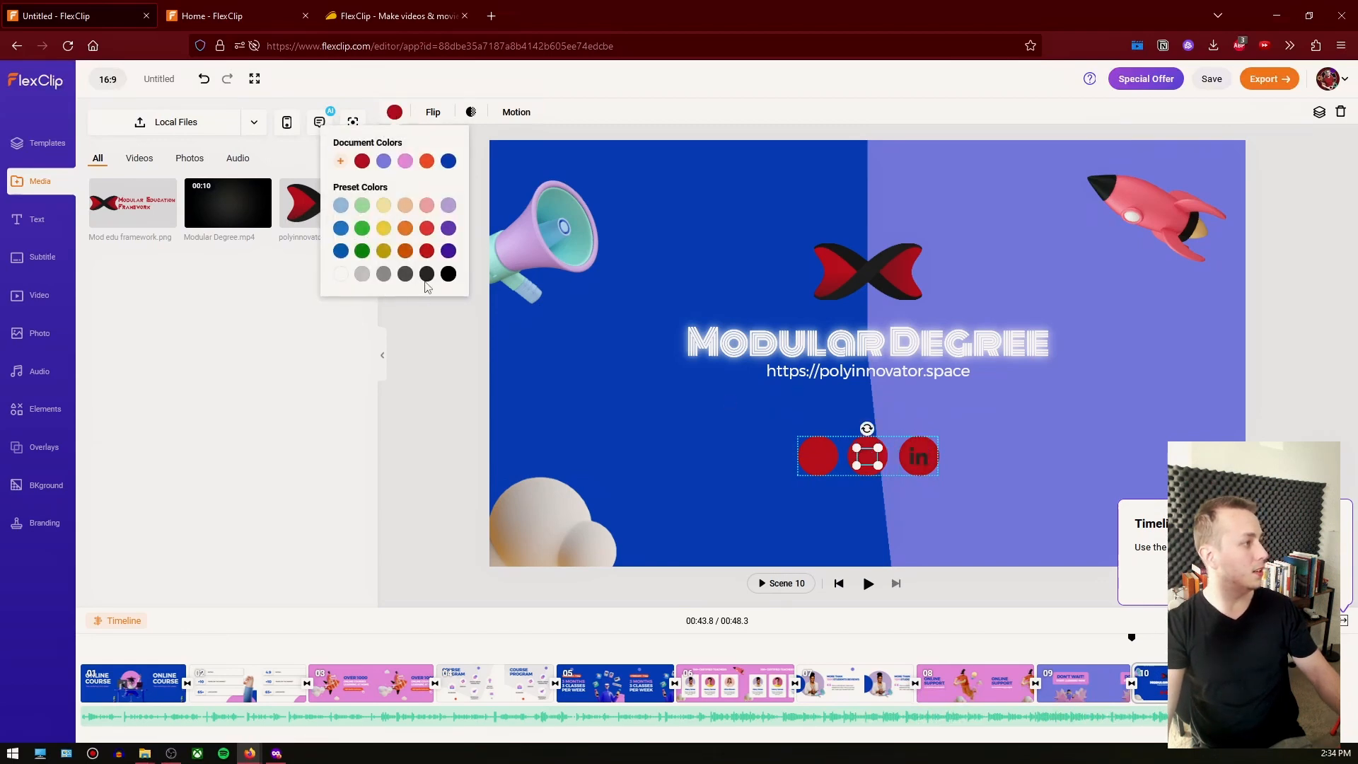
left_click(819, 457)
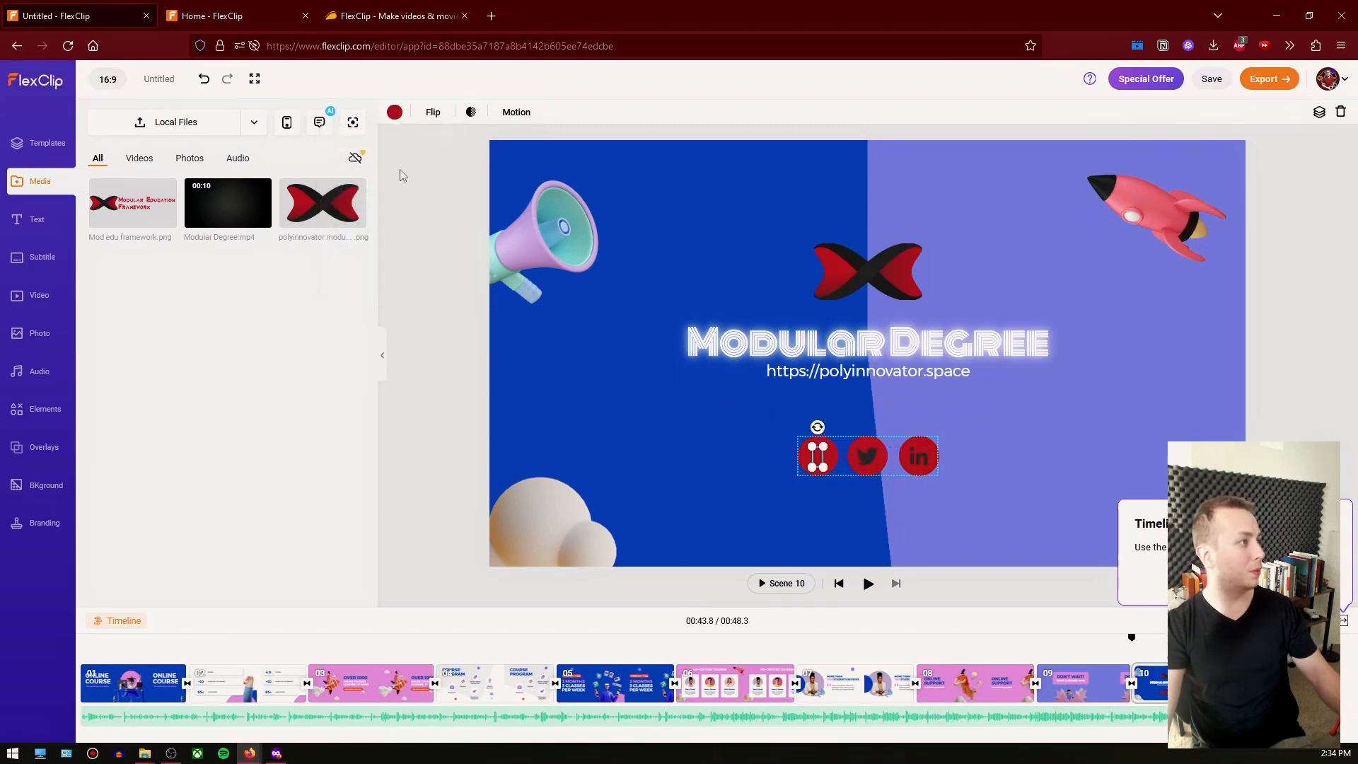
left_click(395, 112)
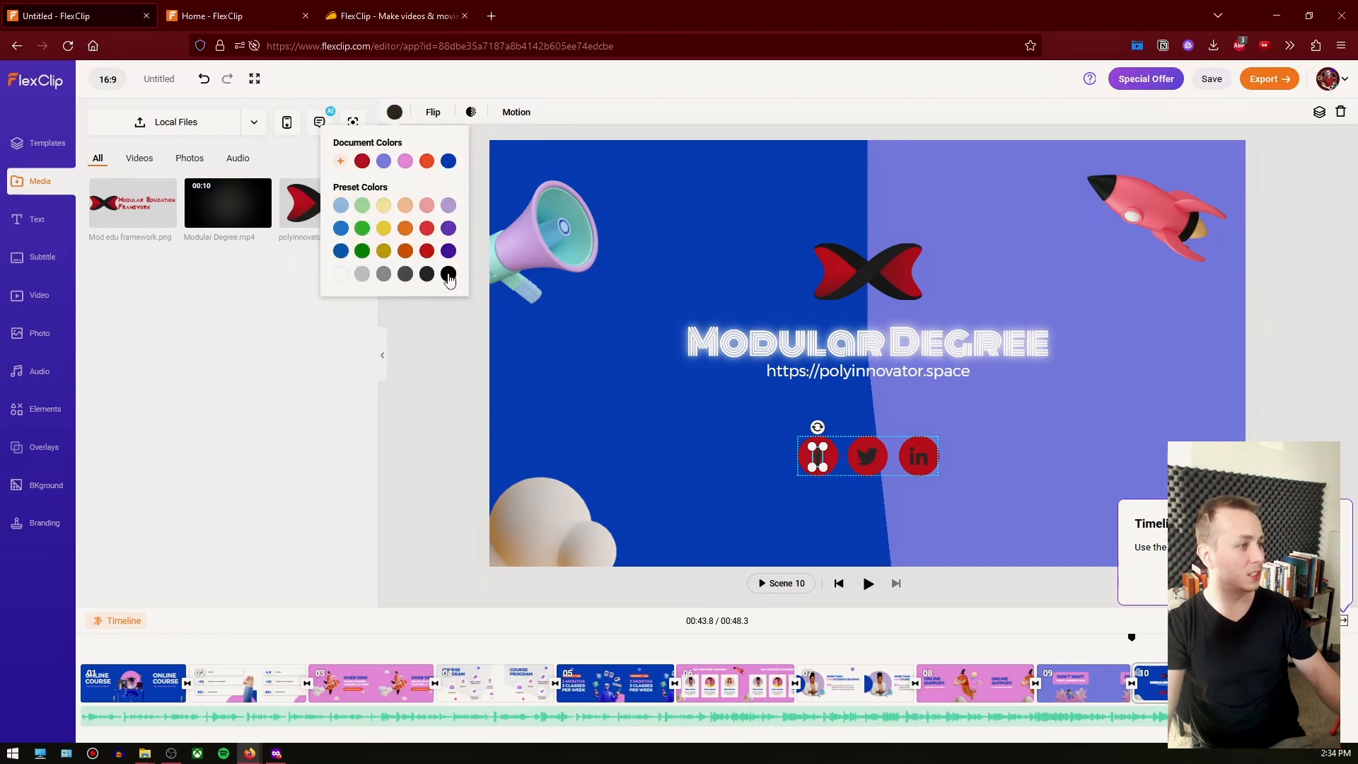
left_click(1304, 322)
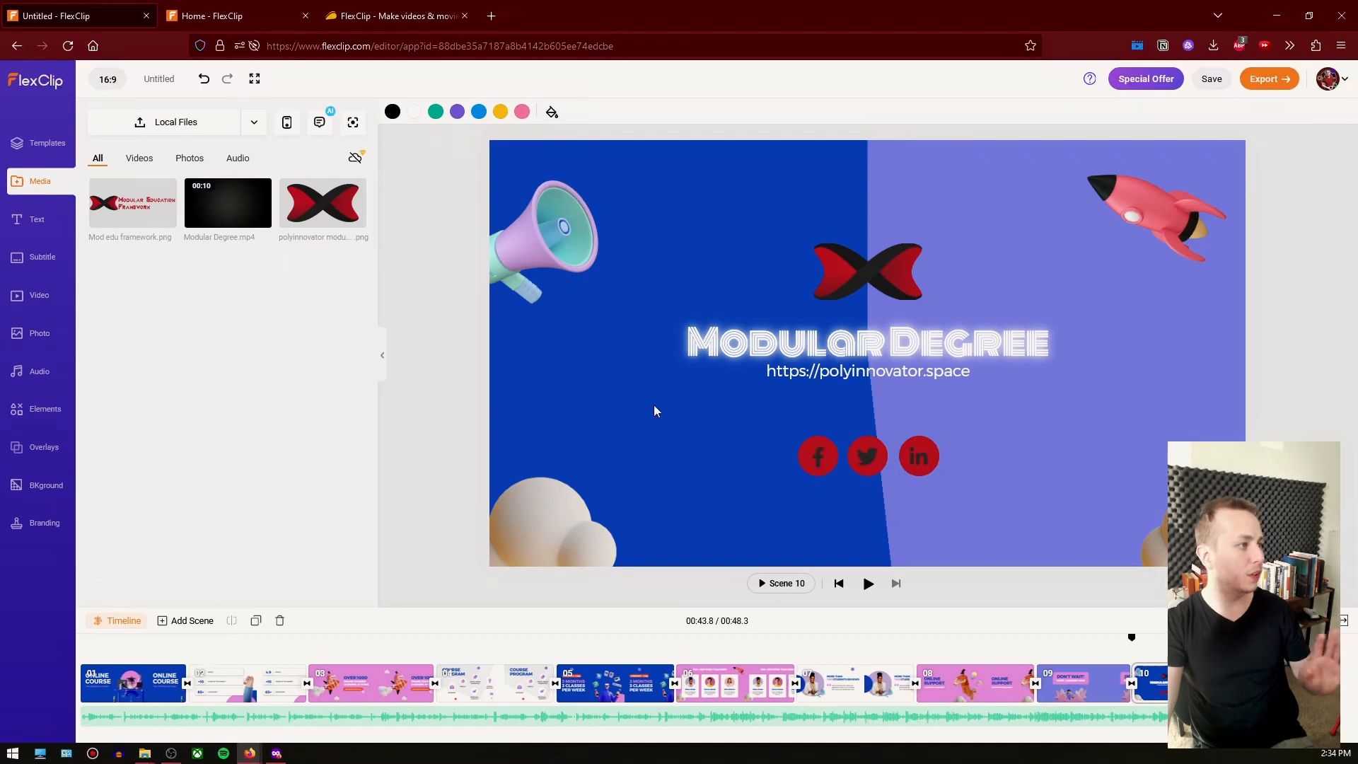
Dismiss the Replace Media tip and add the uploaded clip Modular Degree.mp4 as scene 11 at the end of the video
left_click(566, 267)
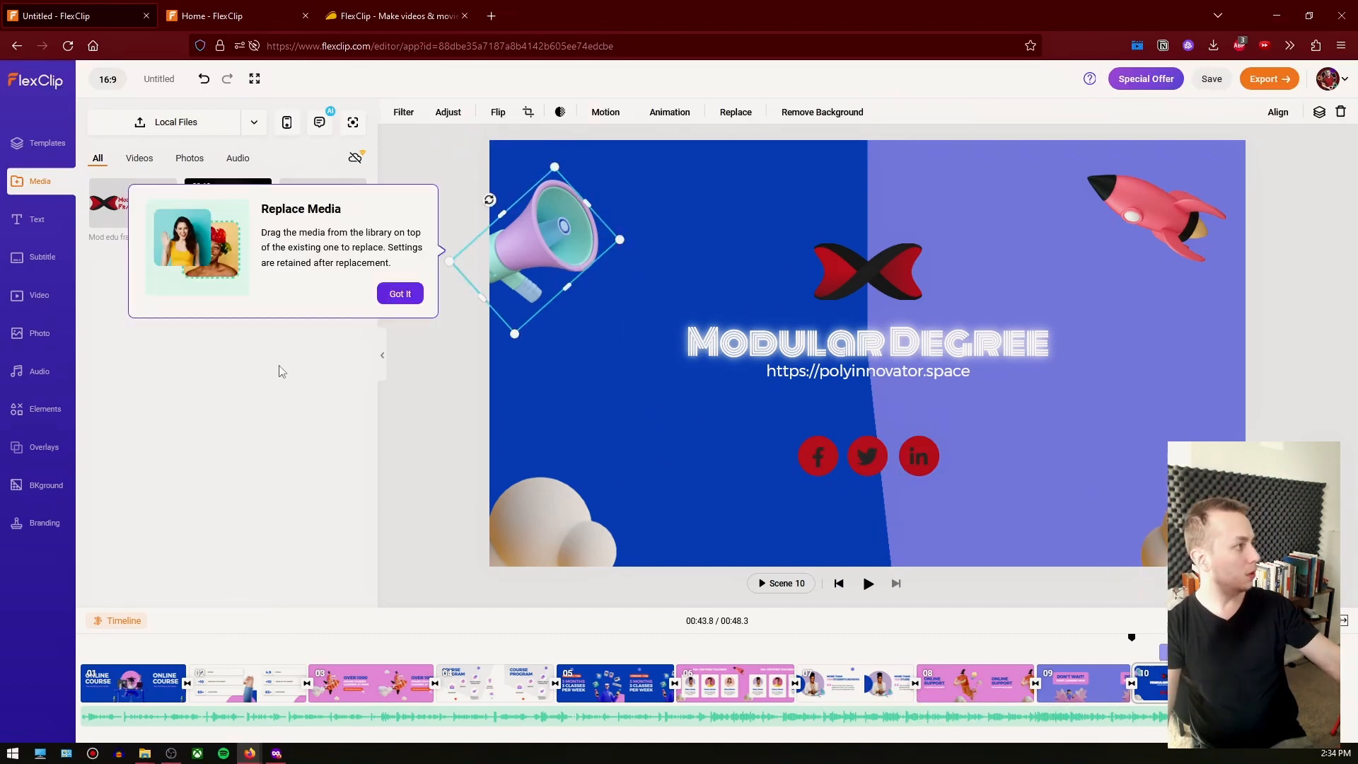
left_click(389, 294)
left_click(262, 218)
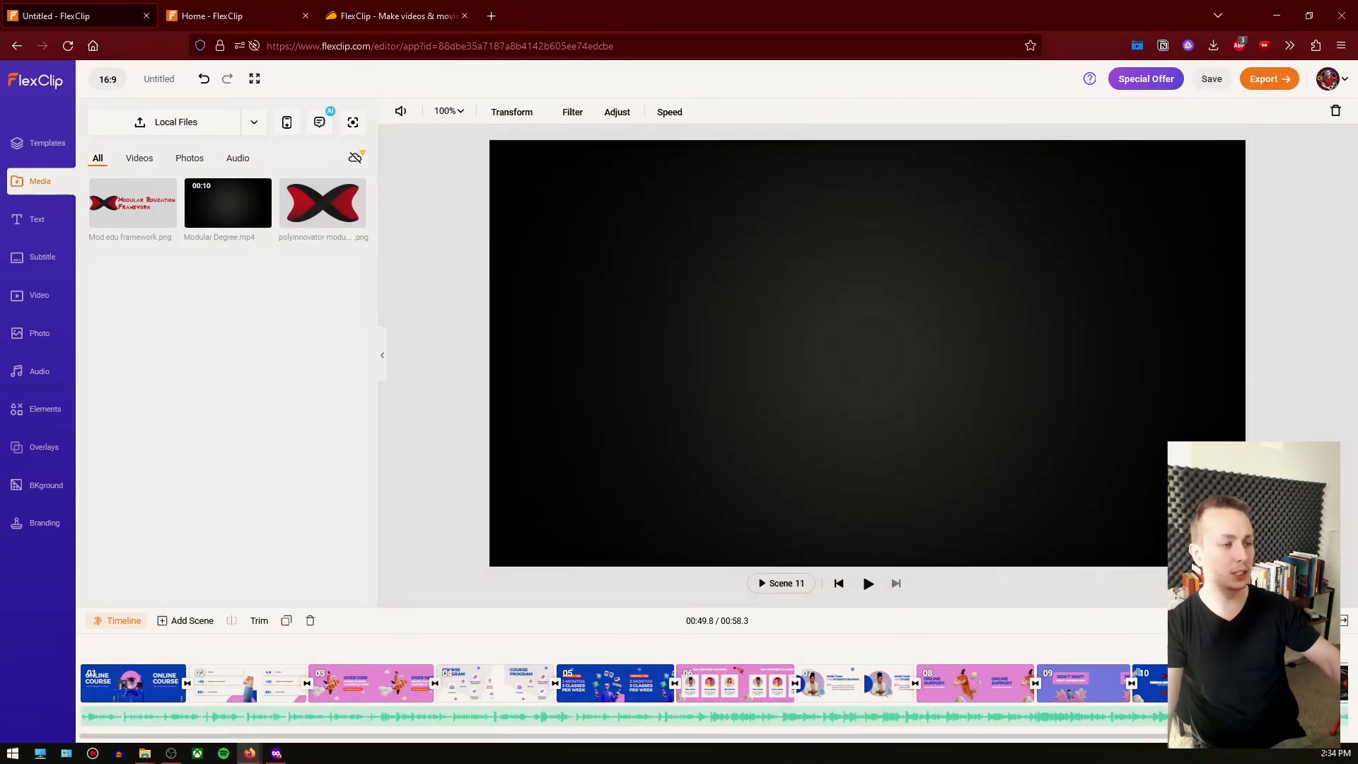
Preview the beginning of the scene 11 clip and allow the website to use the microphone
key("space")
key("space")
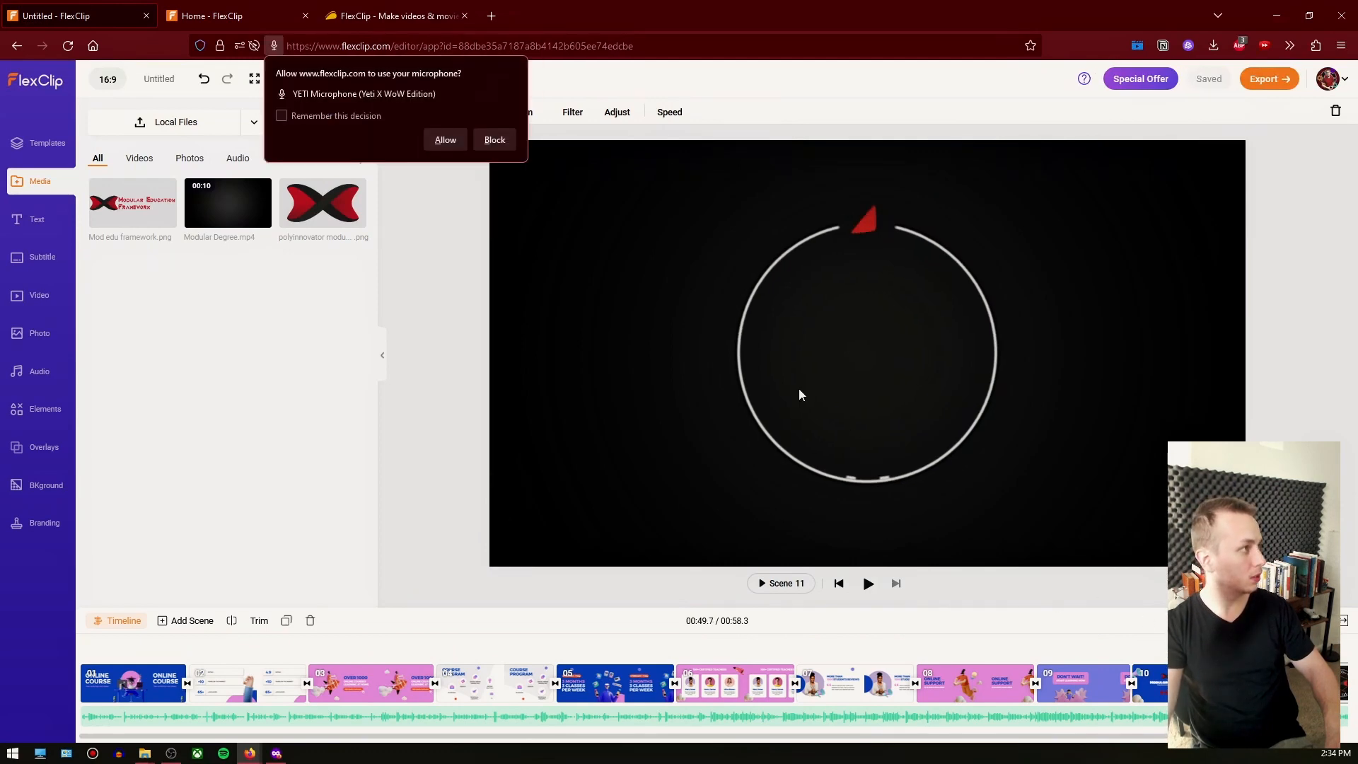
left_click(455, 140)
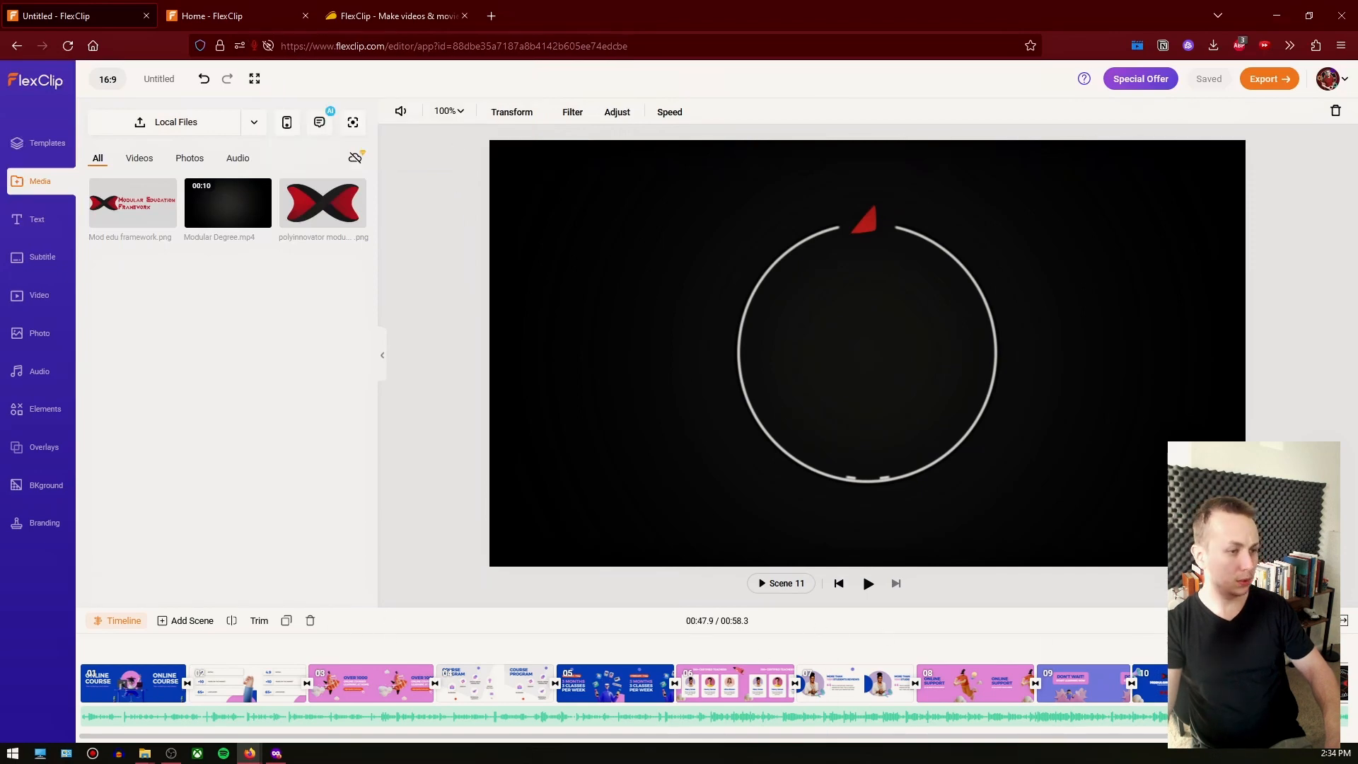
Set the scene 11 clip's volume to 10, play it back and check the changeover from scene 10
left_click(400, 111)
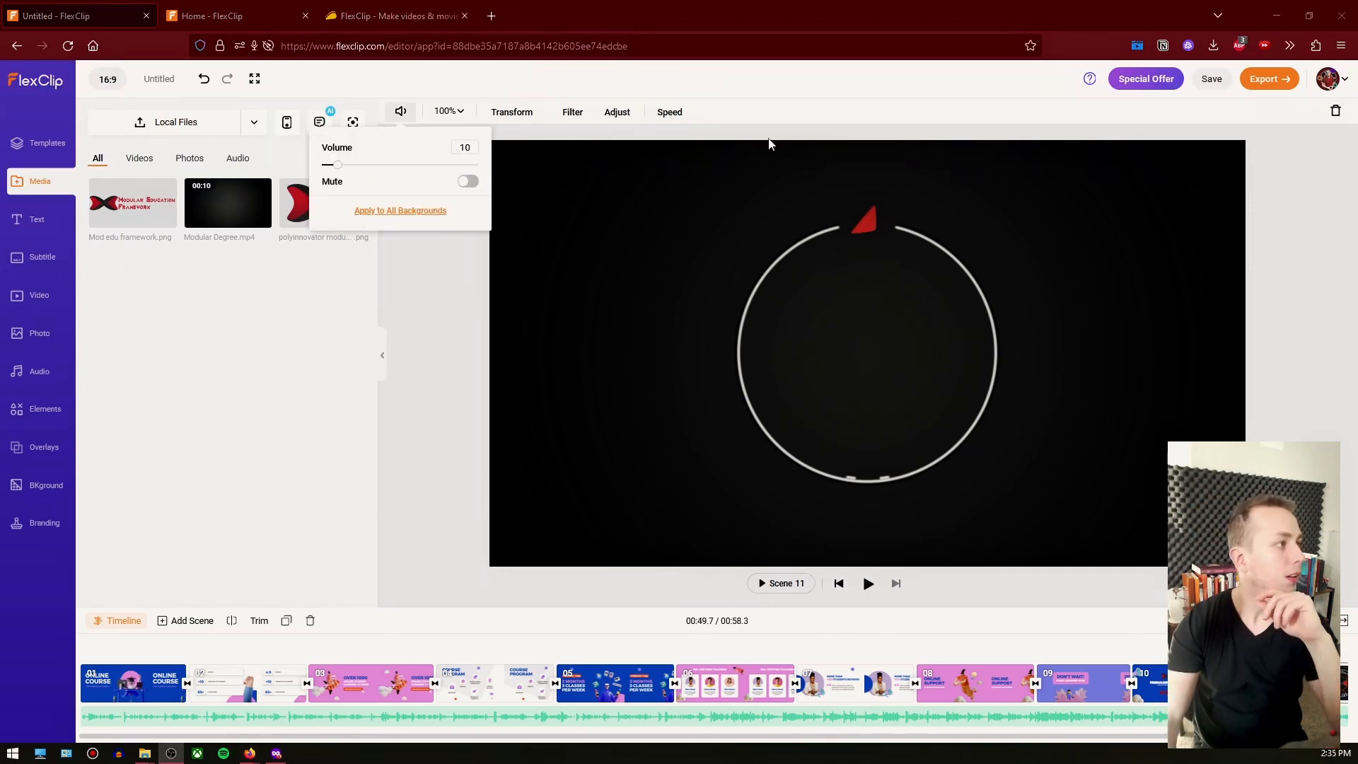
left_click(868, 584)
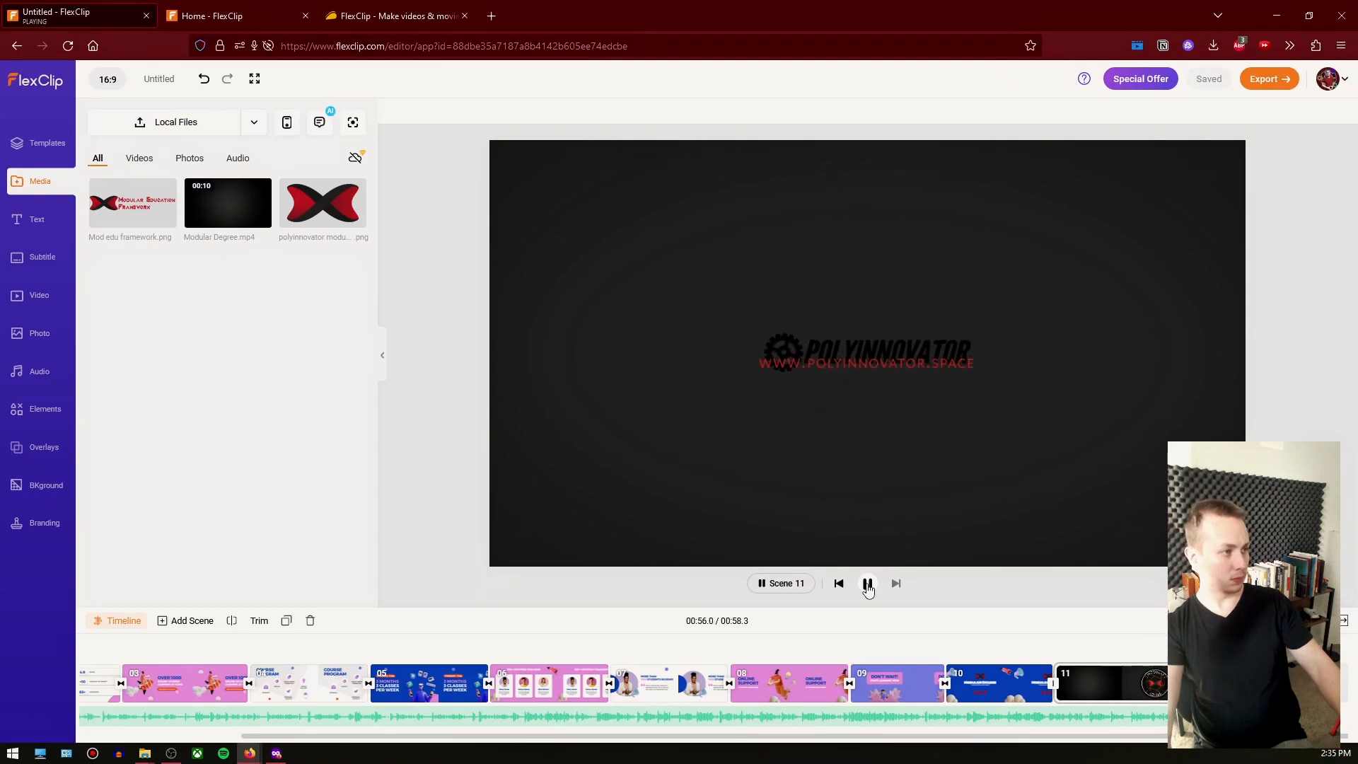
left_click(980, 681)
left_click(1098, 686)
left_click(1034, 684)
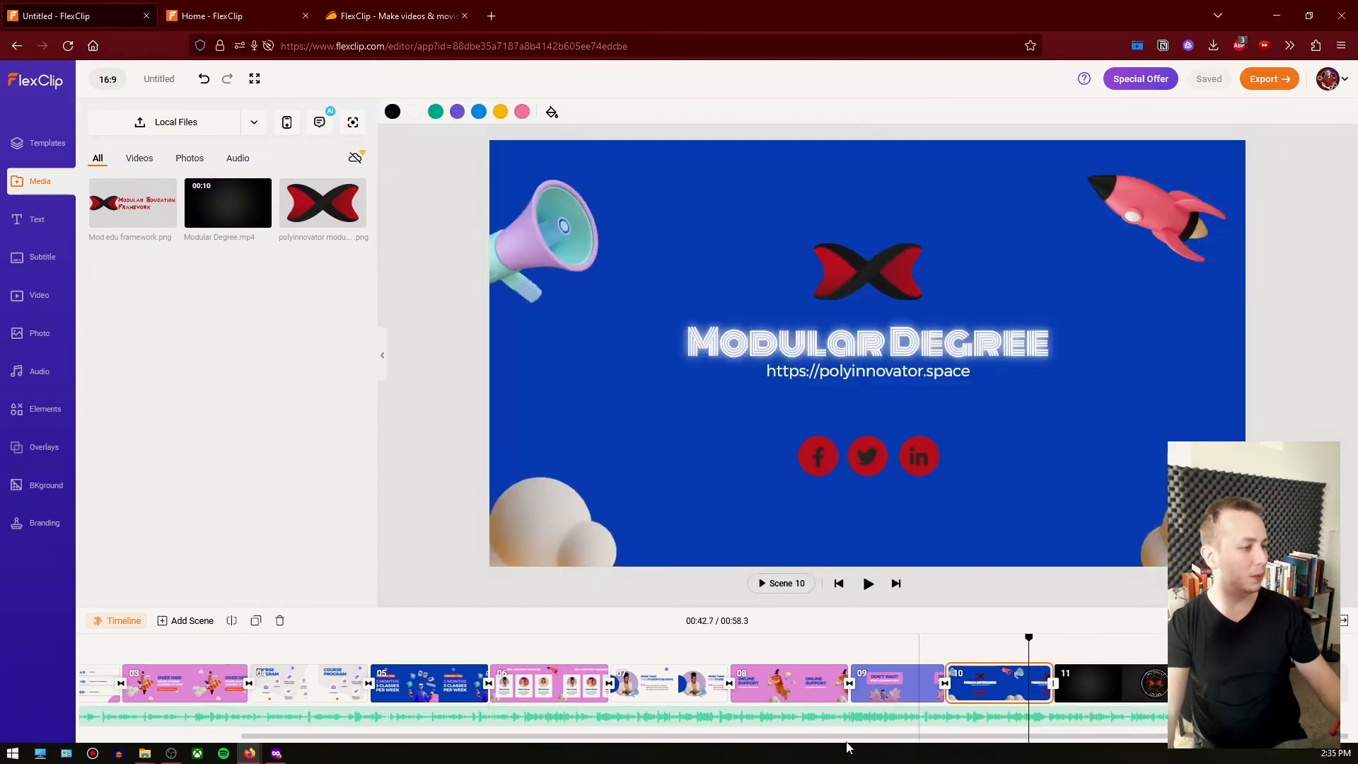
Replace the ONLINE COURSE heading in scene 1 with "Creating your own Modular Degree" on three lines, breaking after "Creating" and "own"
left_click(148, 742)
left_click(124, 708)
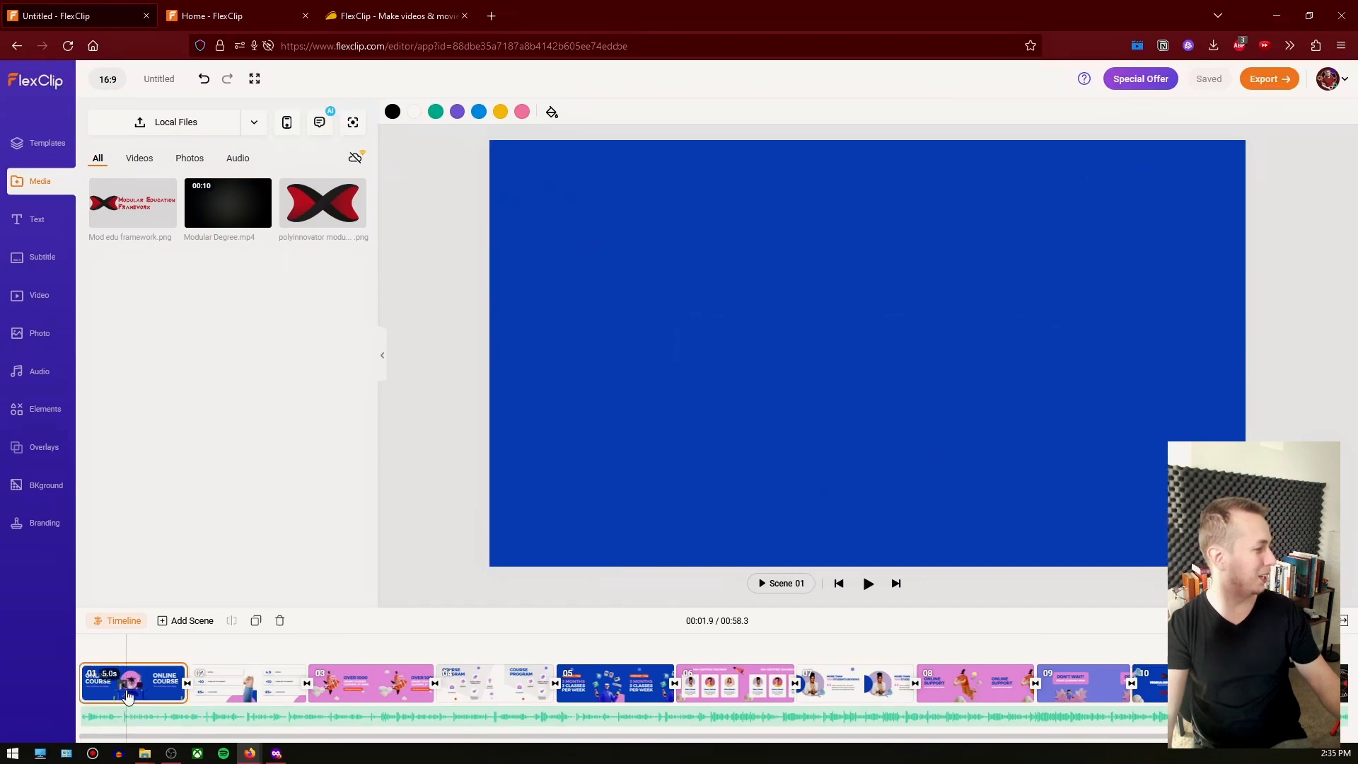
left_click(631, 278)
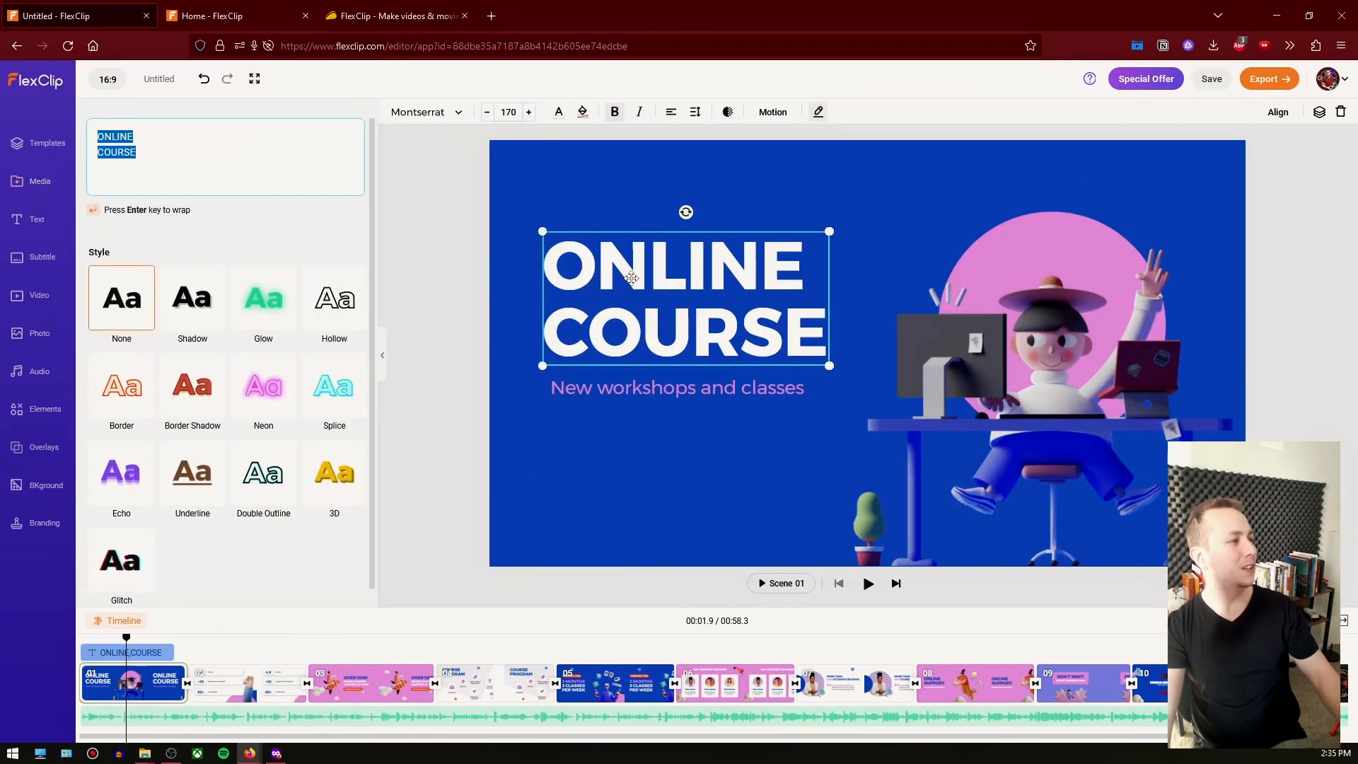
type("Creating")
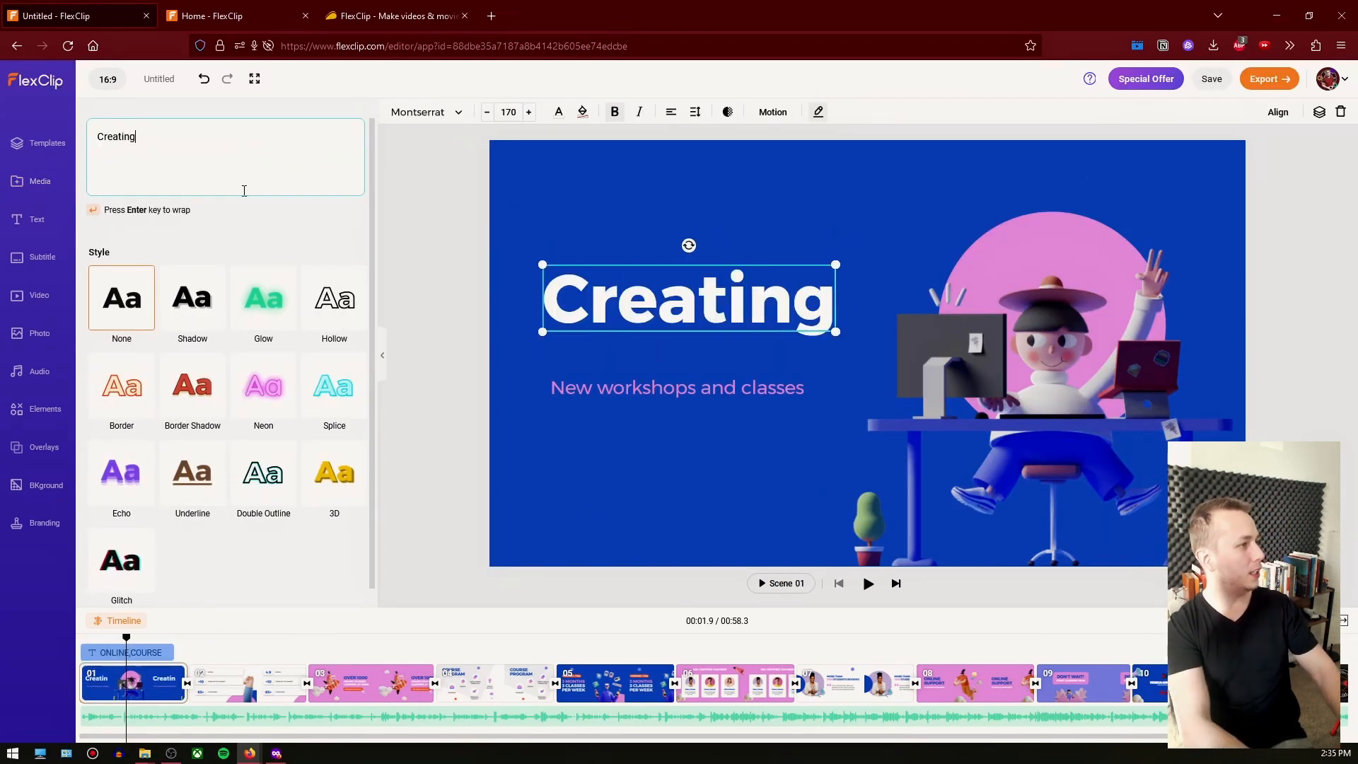
key("Return")
type("Your own")
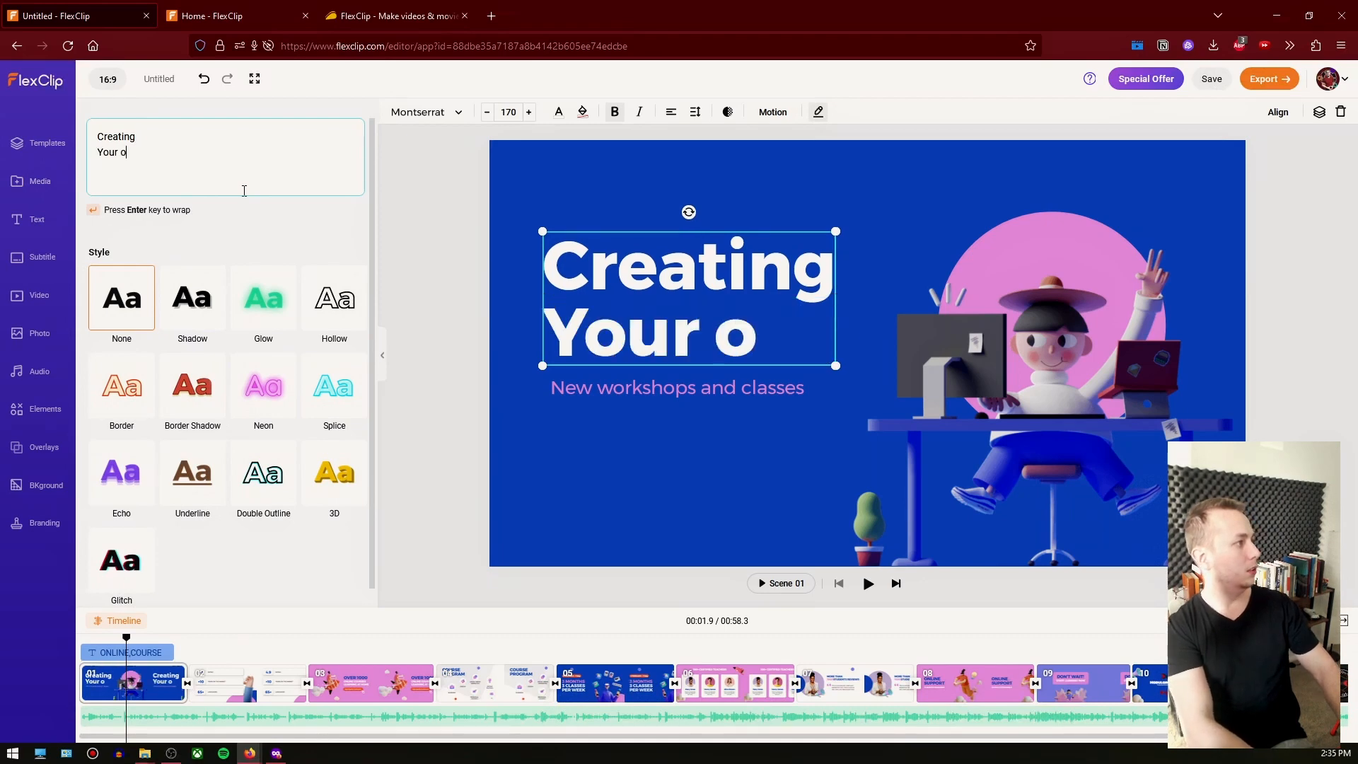
key("BackSpace")
key("BackSpace")
key("BackSpace")
key("BackSpace")
key("BackSpace")
key("BackSpace")
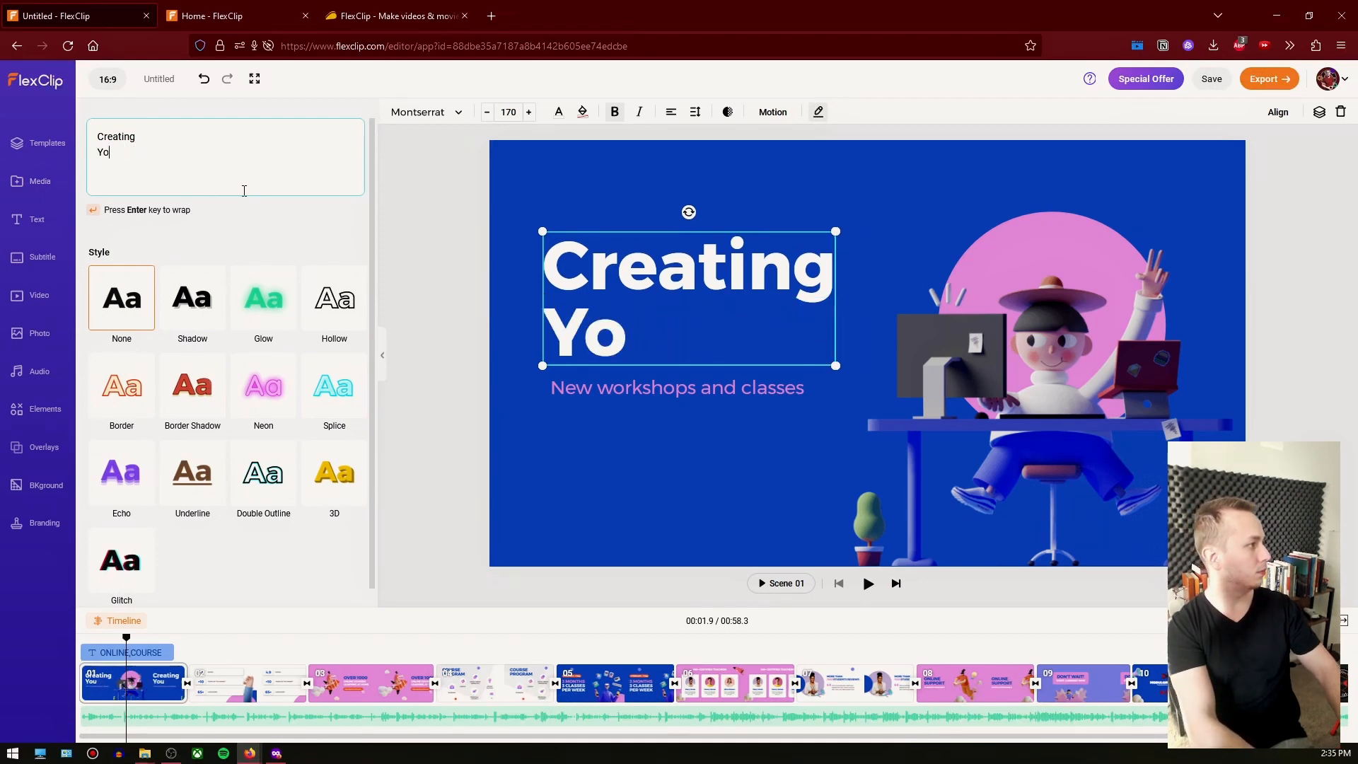
key("BackSpace")
type("your o")
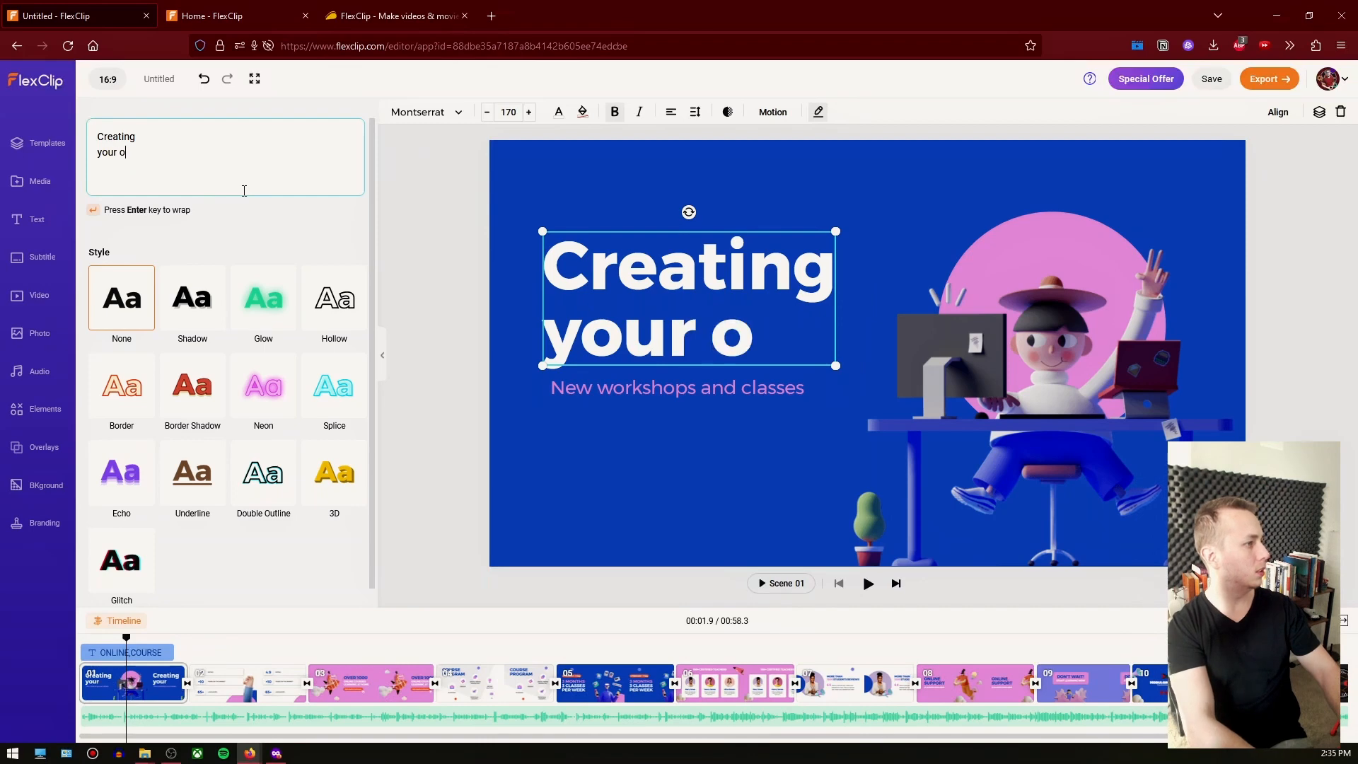
type("wn")
key("Return")
type("Modular ")
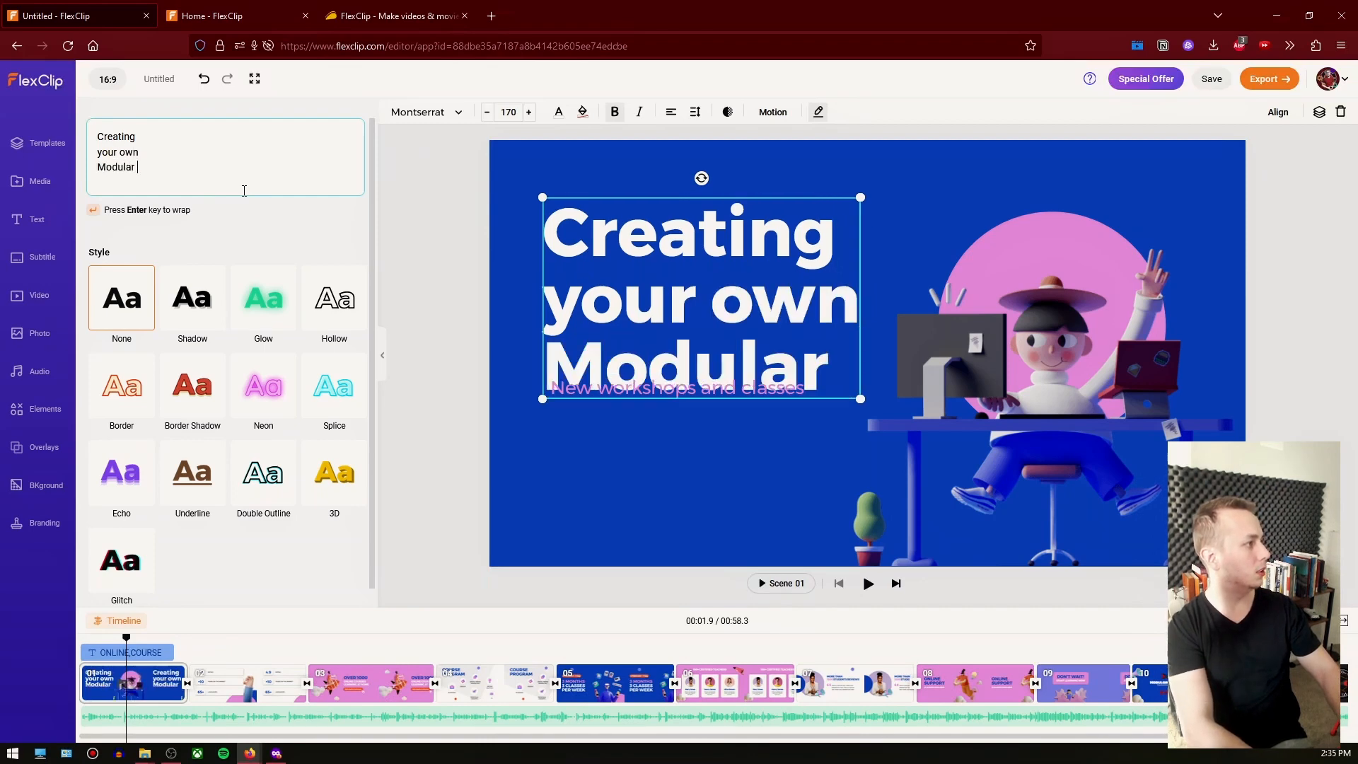
type("Degree")
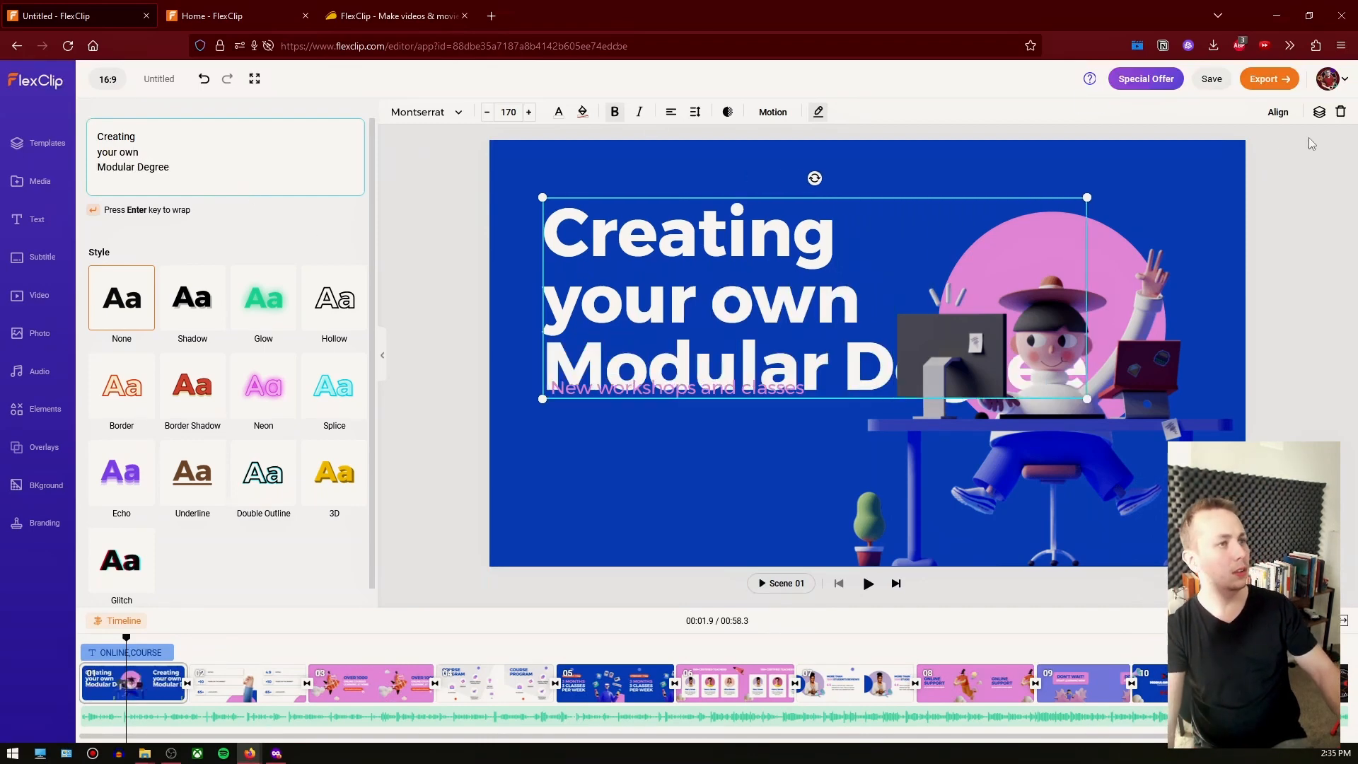
Bring the scene 1 heading forward over the desk illustration and shrink the illustration towards its lower right corner
left_click(1325, 113)
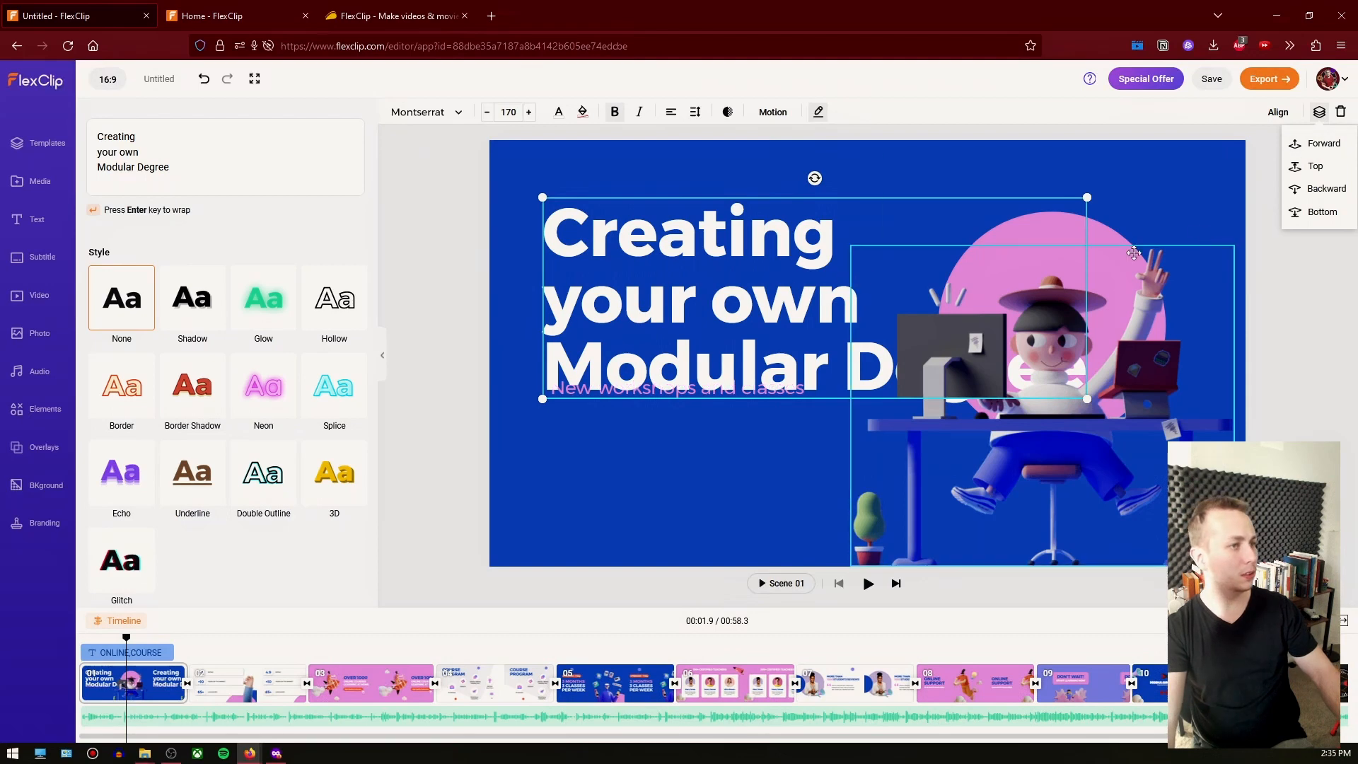
left_click(1323, 144)
left_click(1121, 311)
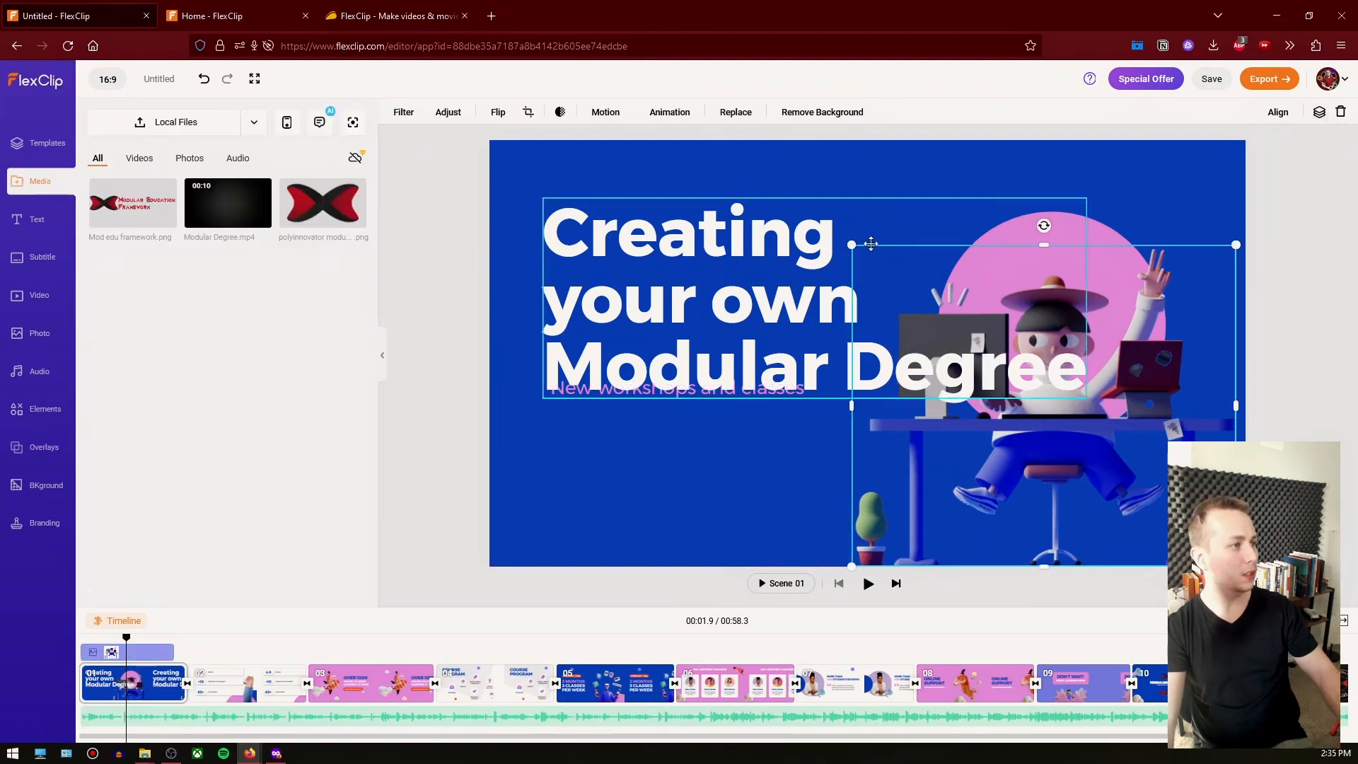
left_click_drag(854, 246, 970, 281)
Shrink the pink circle behind the desk character towards its lower right corner
left_click(985, 228)
left_click(1058, 242)
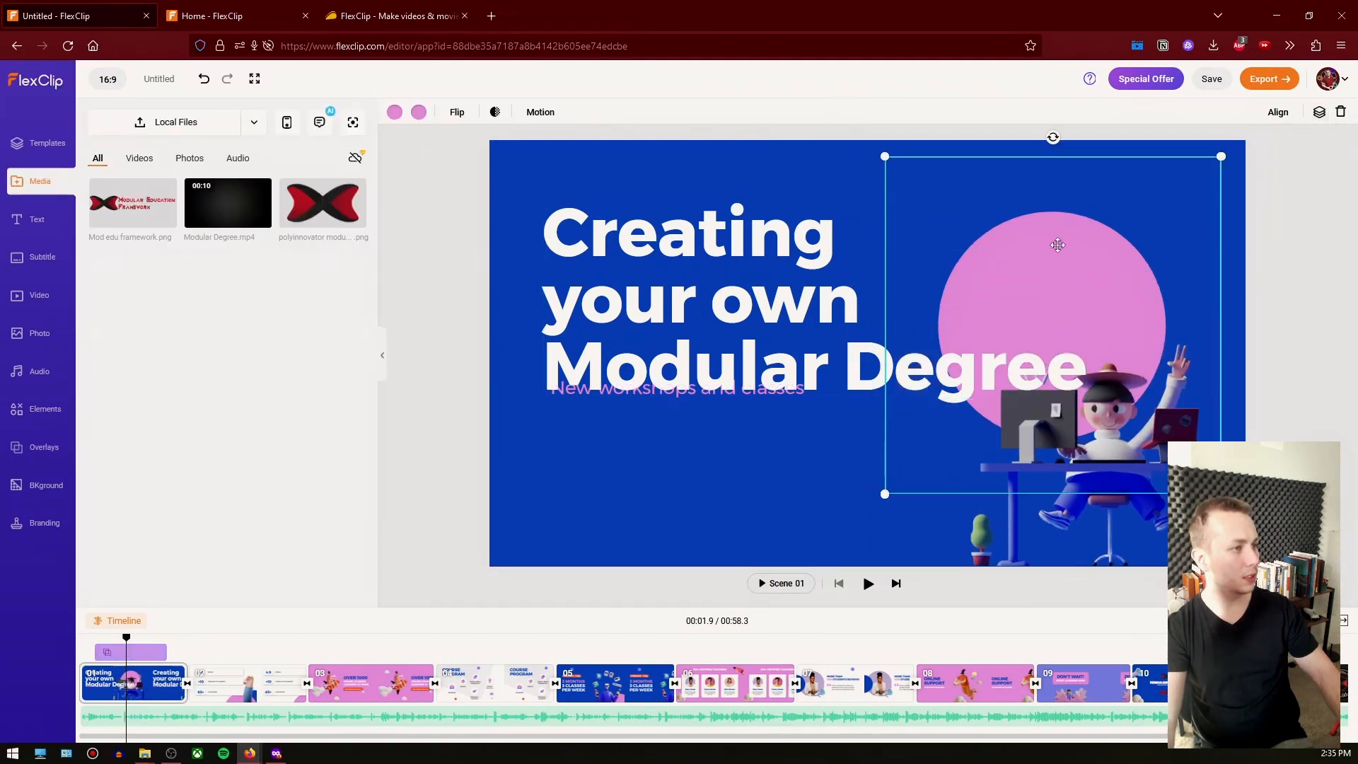
left_click_drag(893, 161, 936, 206)
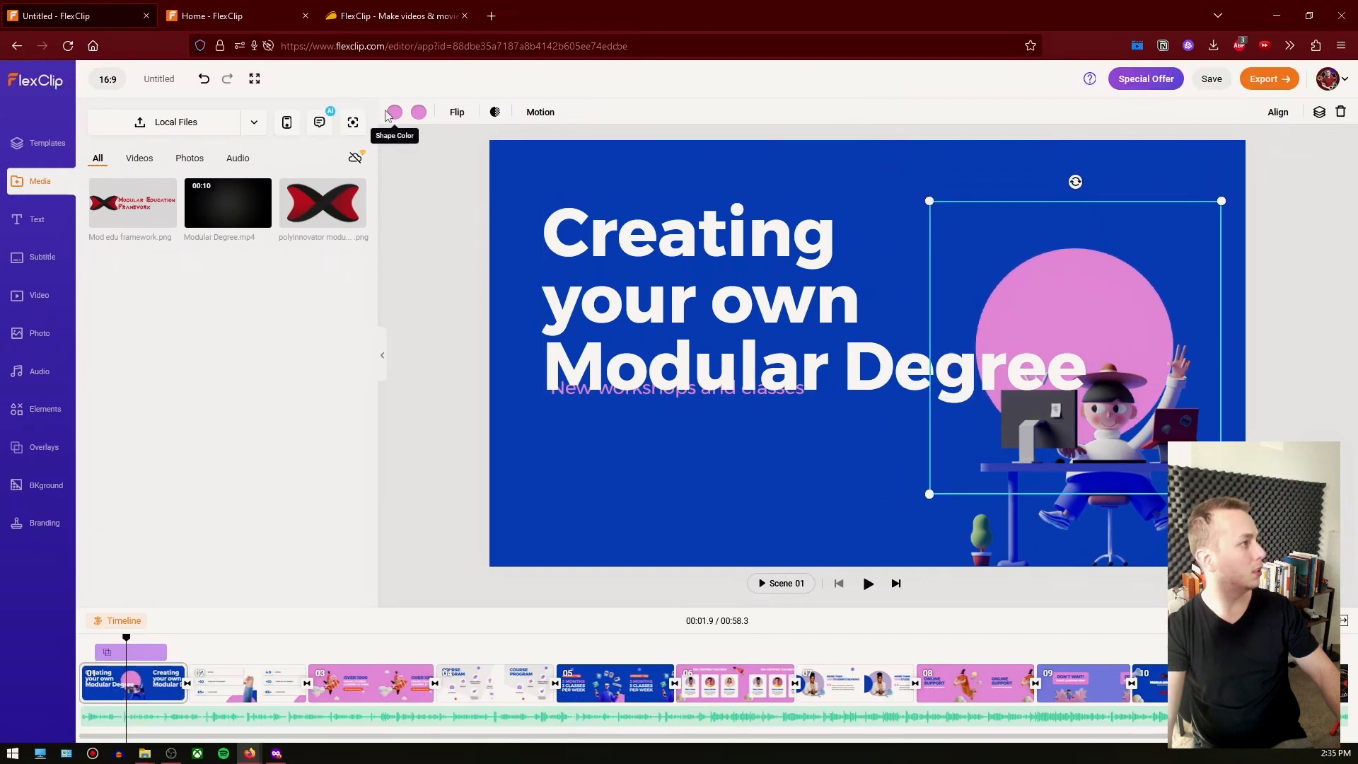